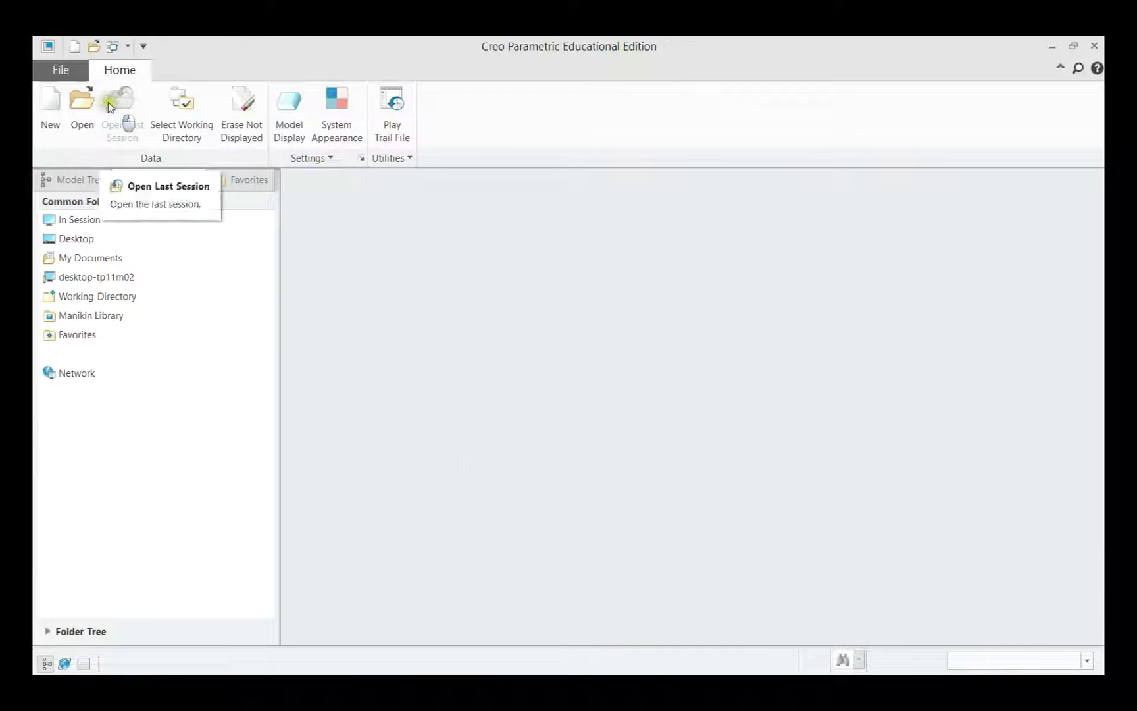
Create a new Design assembly named pipe_vice_moving_side
left_click(50, 111)
left_click(467, 328)
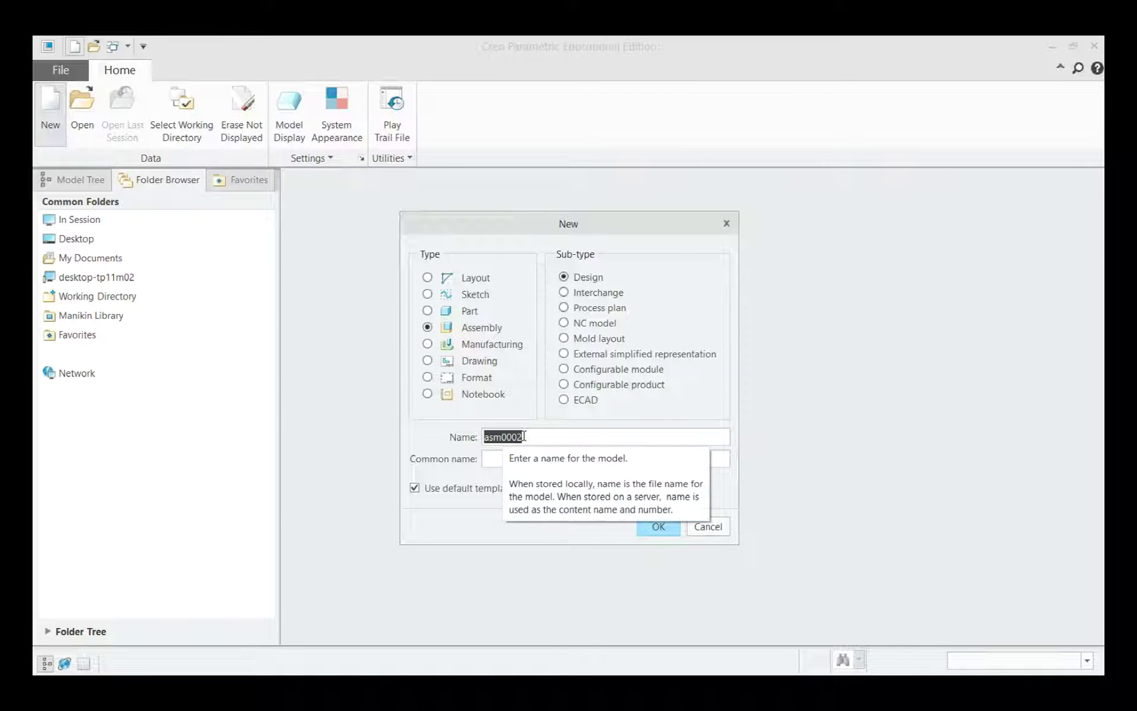
type("pipe_vice_moving_side")
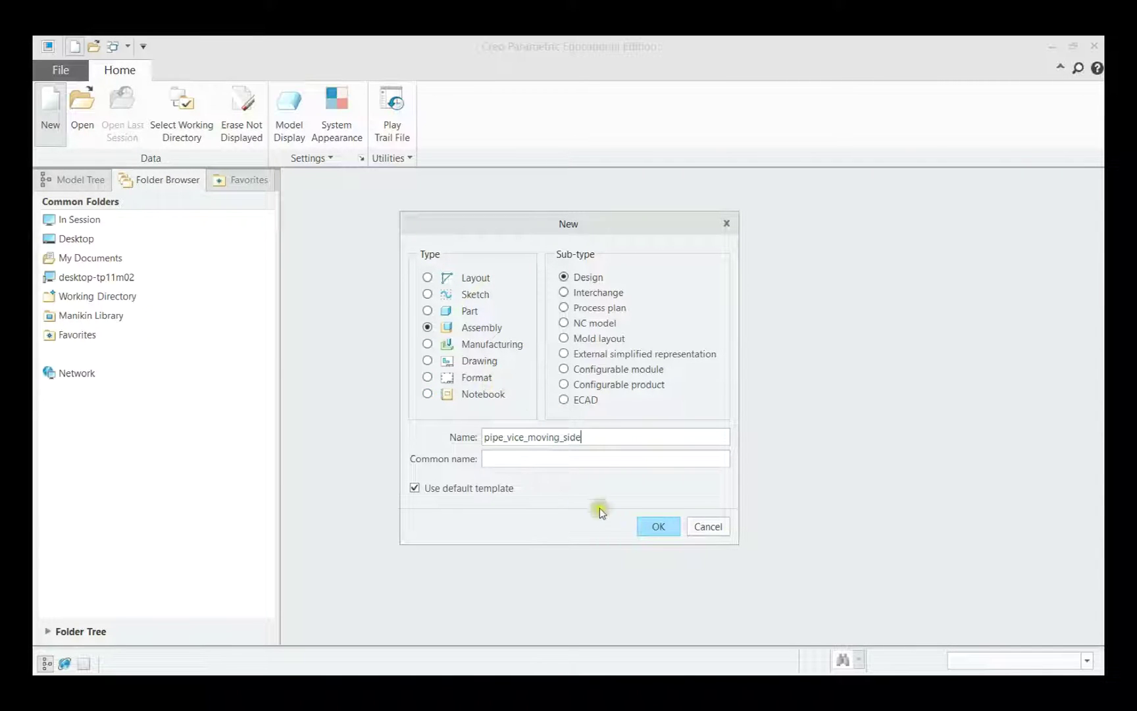
left_click(654, 526)
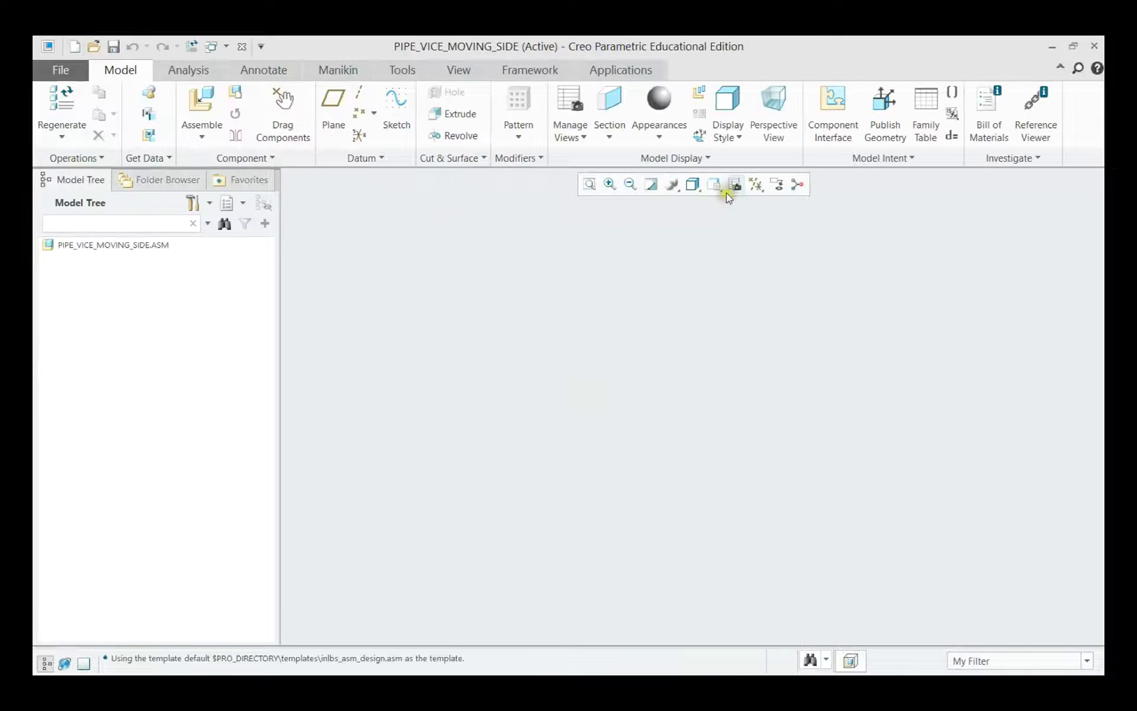
Turn on datum plane display and orbit the view
left_click(754, 185)
left_click(756, 270)
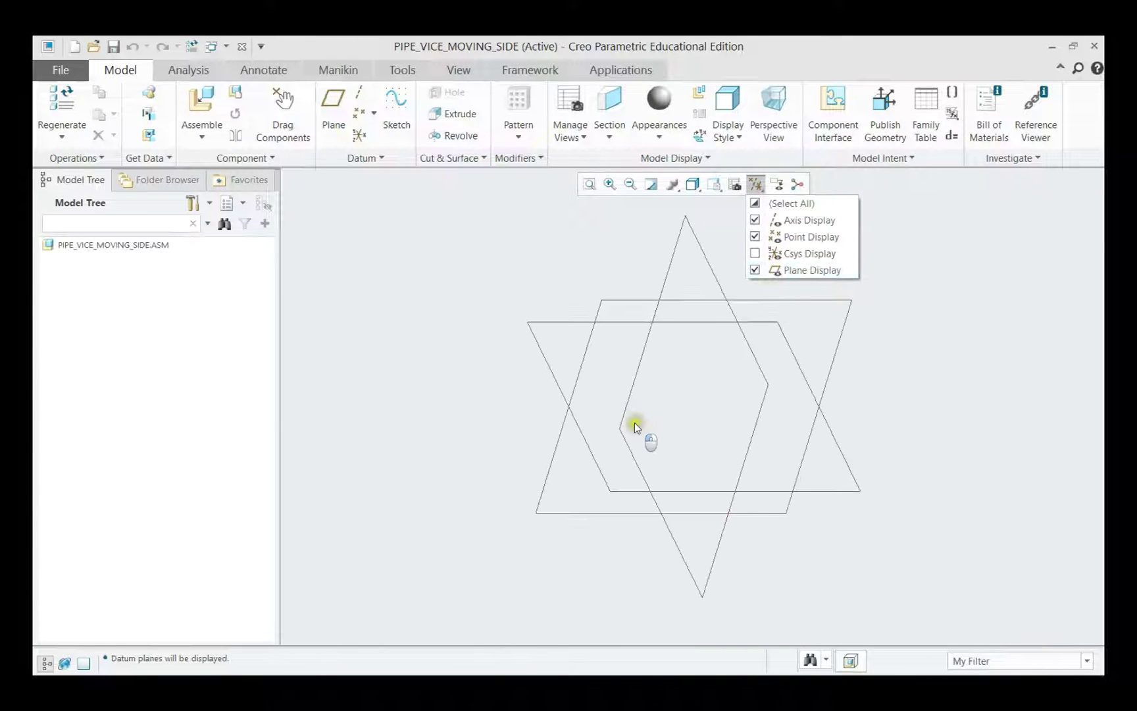
mouse_move(634, 422)
middle_mouse_down()
mouse_move(540, 483)
mouse_move(453, 410)
middle_mouse_up()
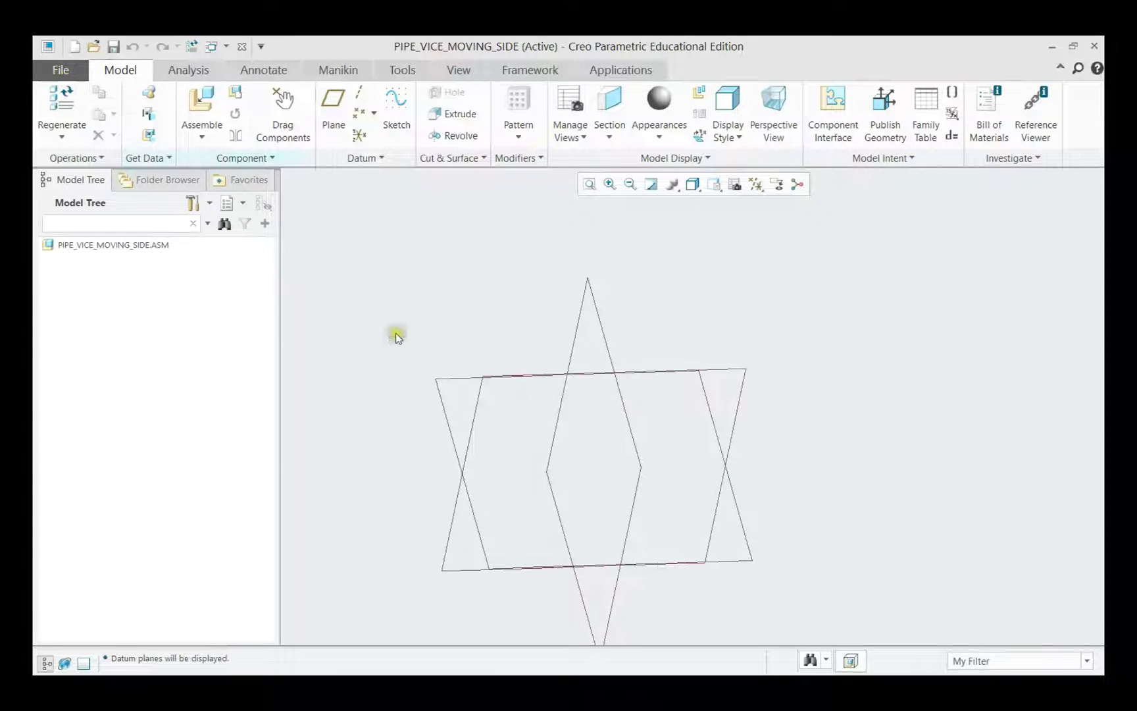
Assemble screw.prt fixed with a Default constraint as the first component
left_click(201, 103)
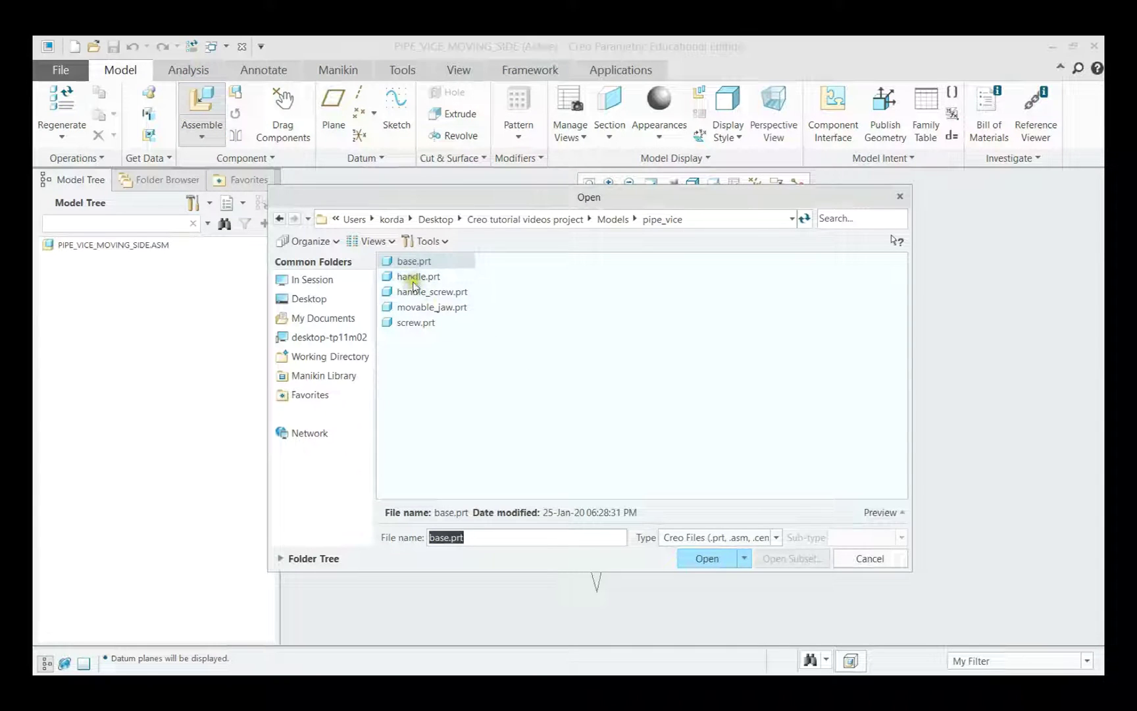
double_click(416, 324)
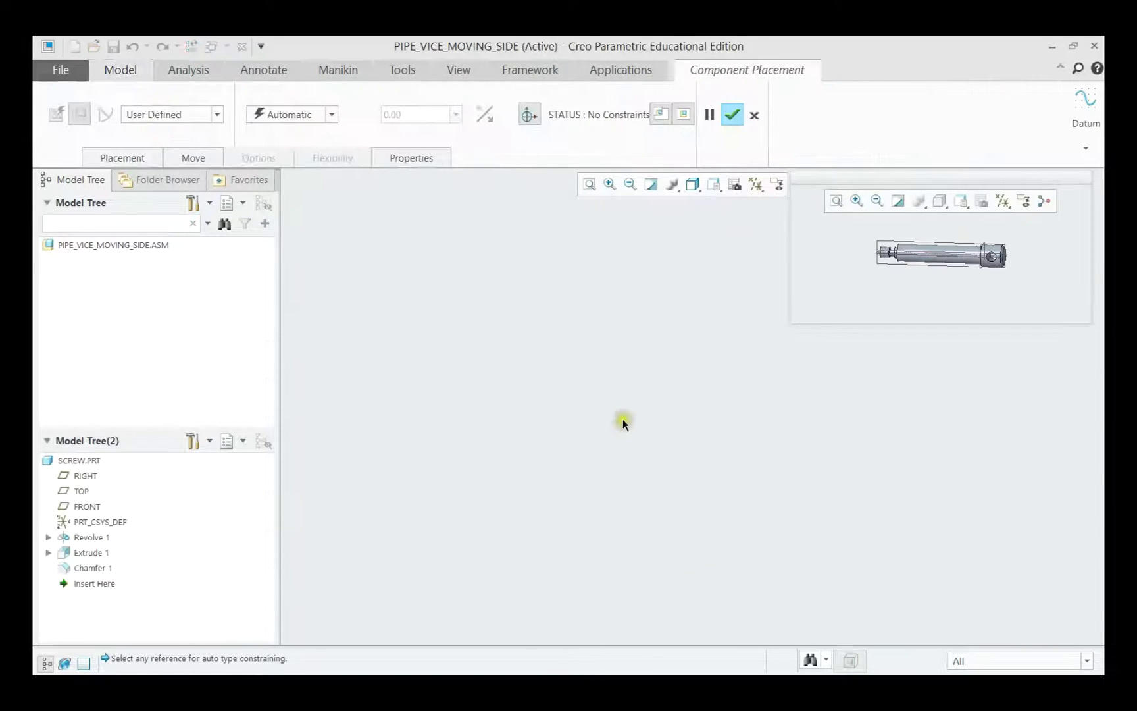
left_click(307, 119)
left_click(292, 273)
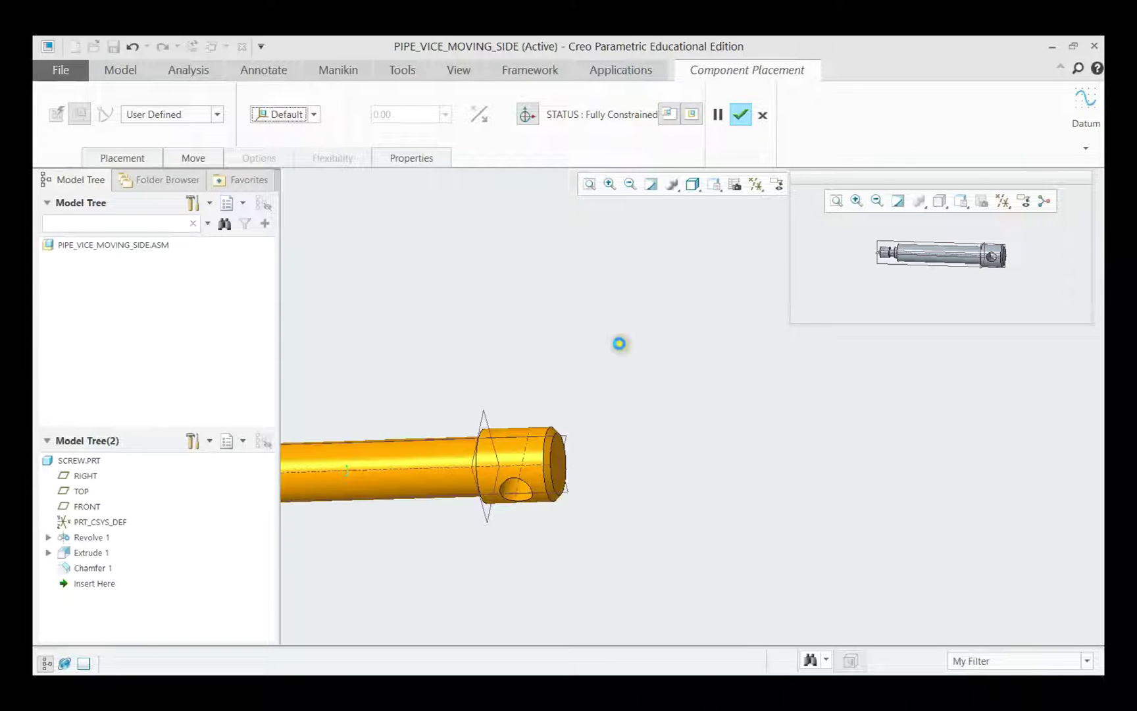
scroll(755, 354, "down", 4)
scroll(394, 415, "up", 2)
scroll(619, 364, "up", 2)
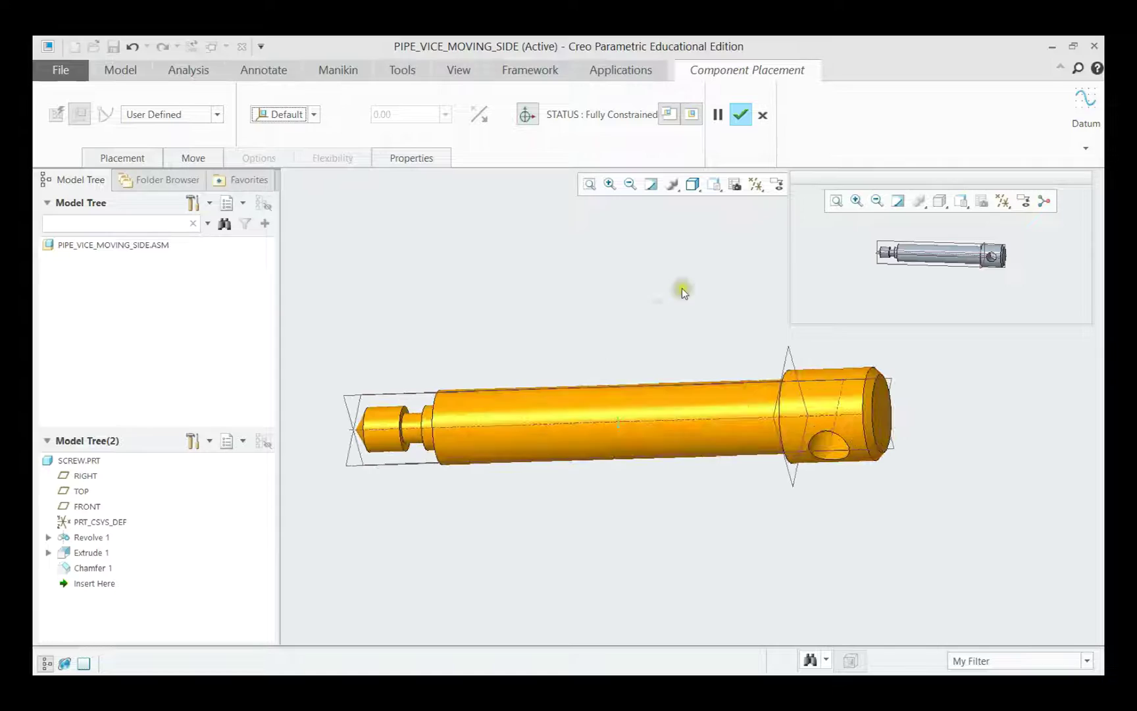
left_click(749, 116)
mouse_move(670, 416)
middle_mouse_down()
mouse_move(705, 397)
mouse_move(672, 377)
middle_mouse_up()
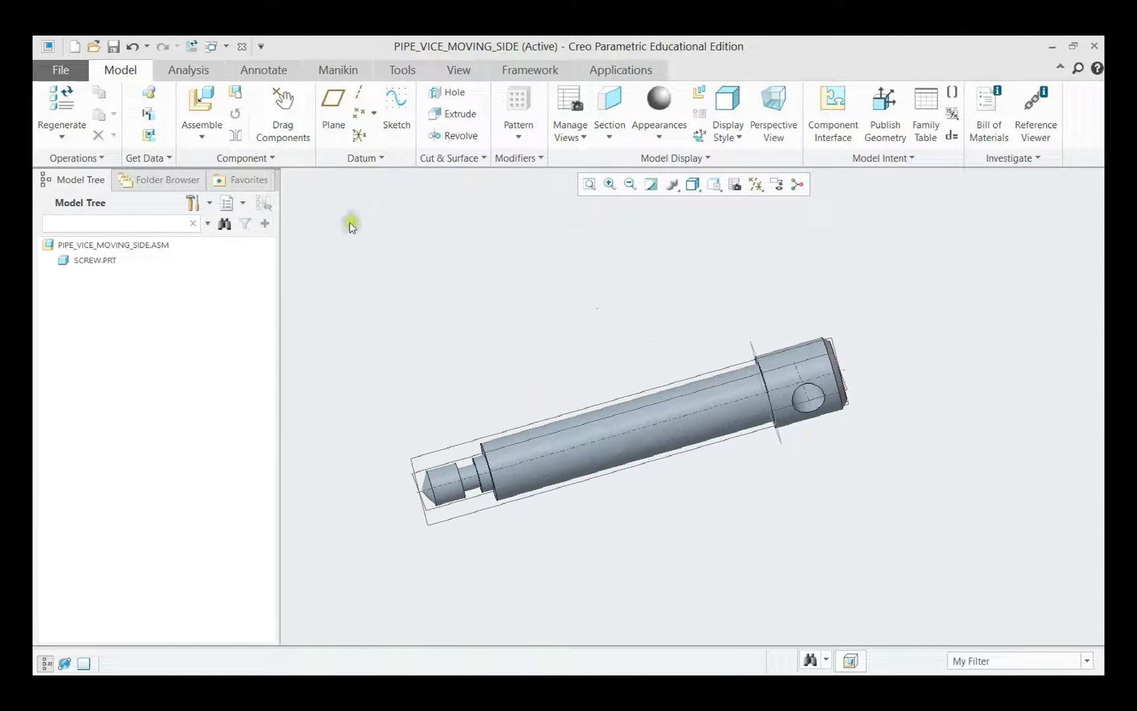
Assemble handle.prt and align its cylindrical surface with the screw's cross hole
left_click(202, 102)
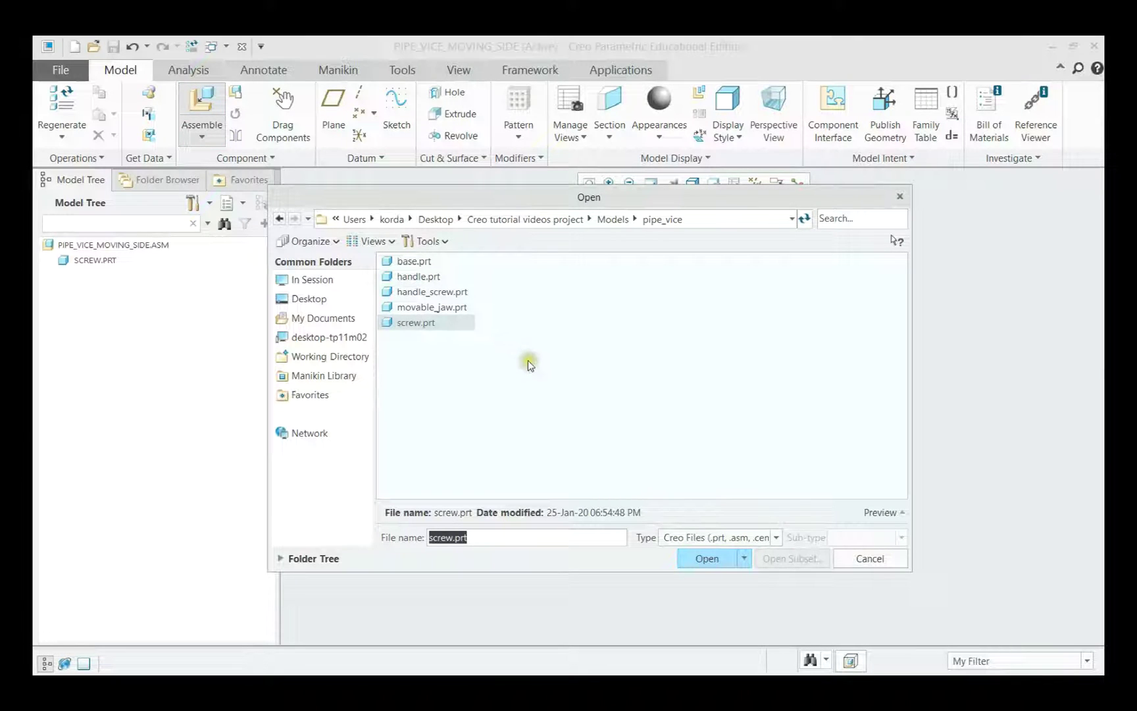
double_click(419, 277)
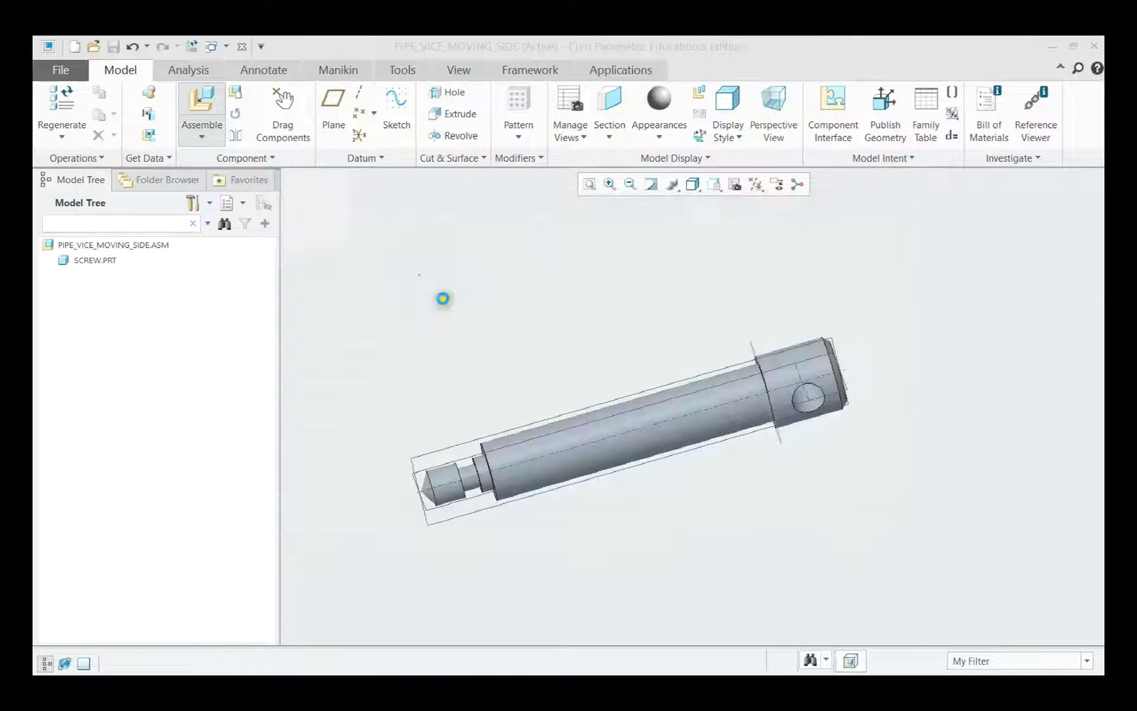
scroll(718, 384, "up", 2)
scroll(705, 383, "up", 3)
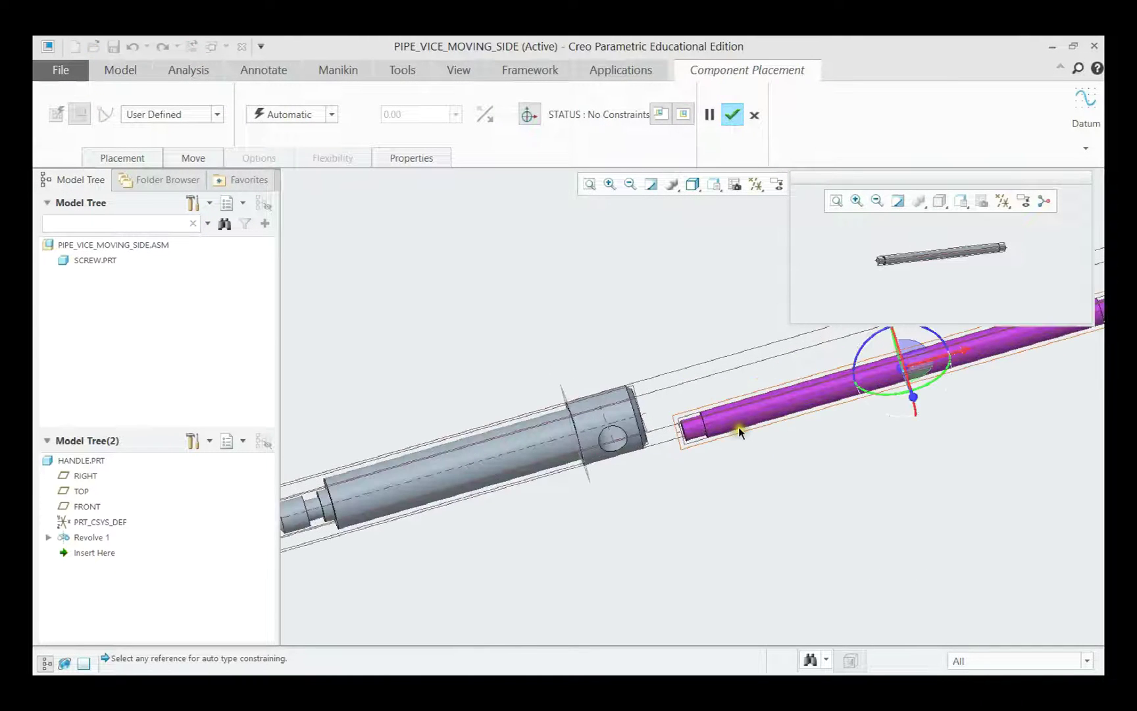
scroll(730, 404, "up", 2)
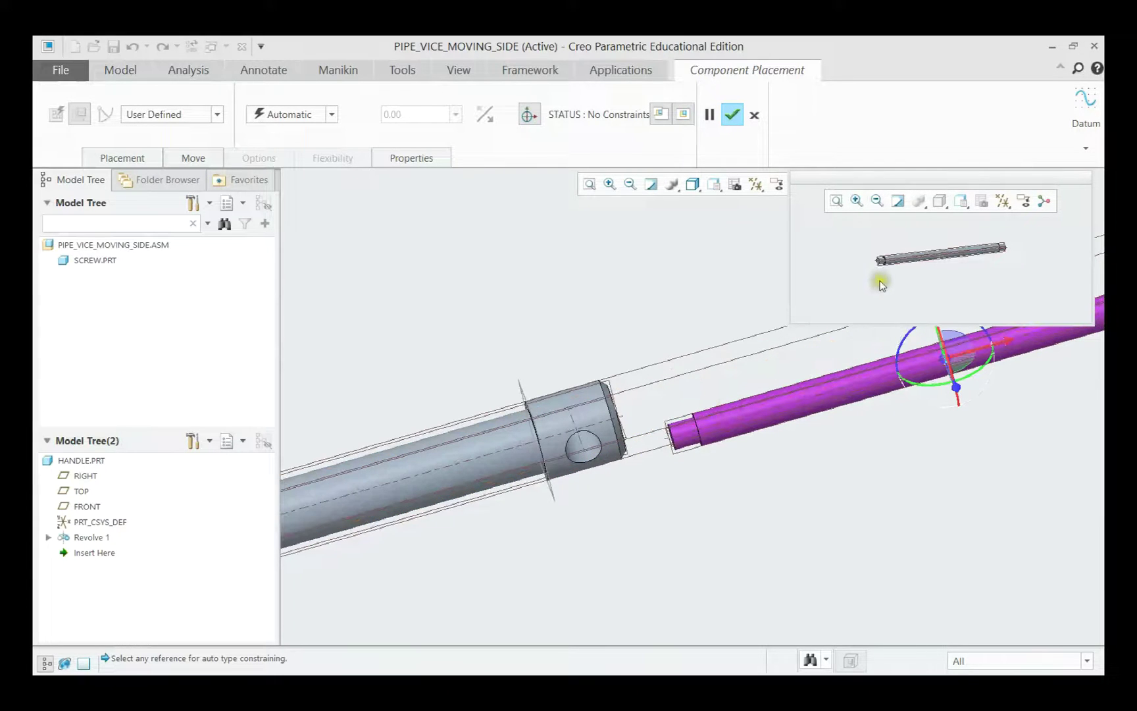
middle_click_drag(879, 283, 775, 246)
scroll(898, 262, "up", 2)
scroll(888, 250, "up", 2)
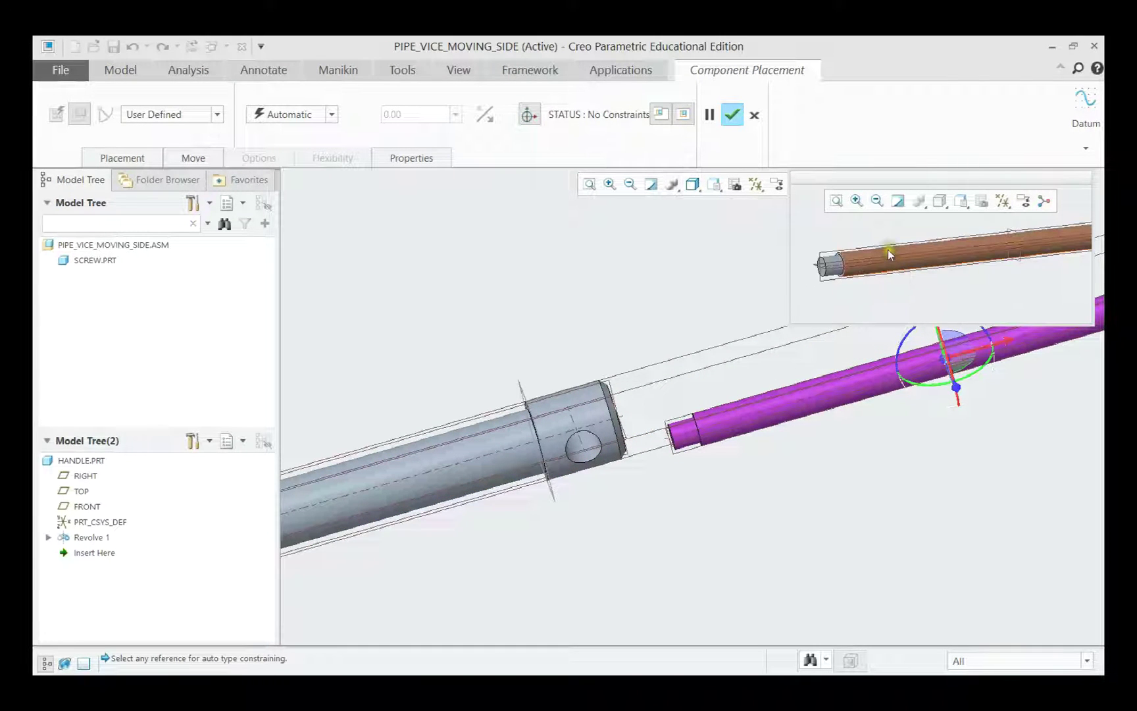
left_click(887, 250)
scroll(587, 457, "up", 2)
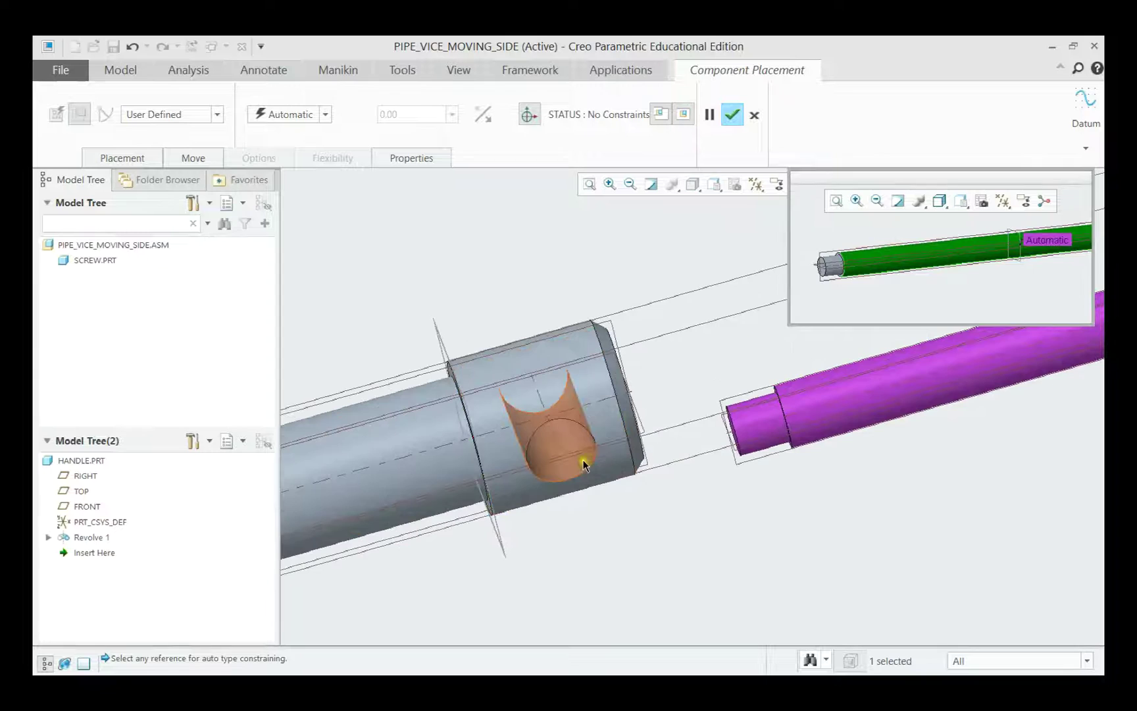
left_click(574, 466)
scroll(676, 451, "down", 3)
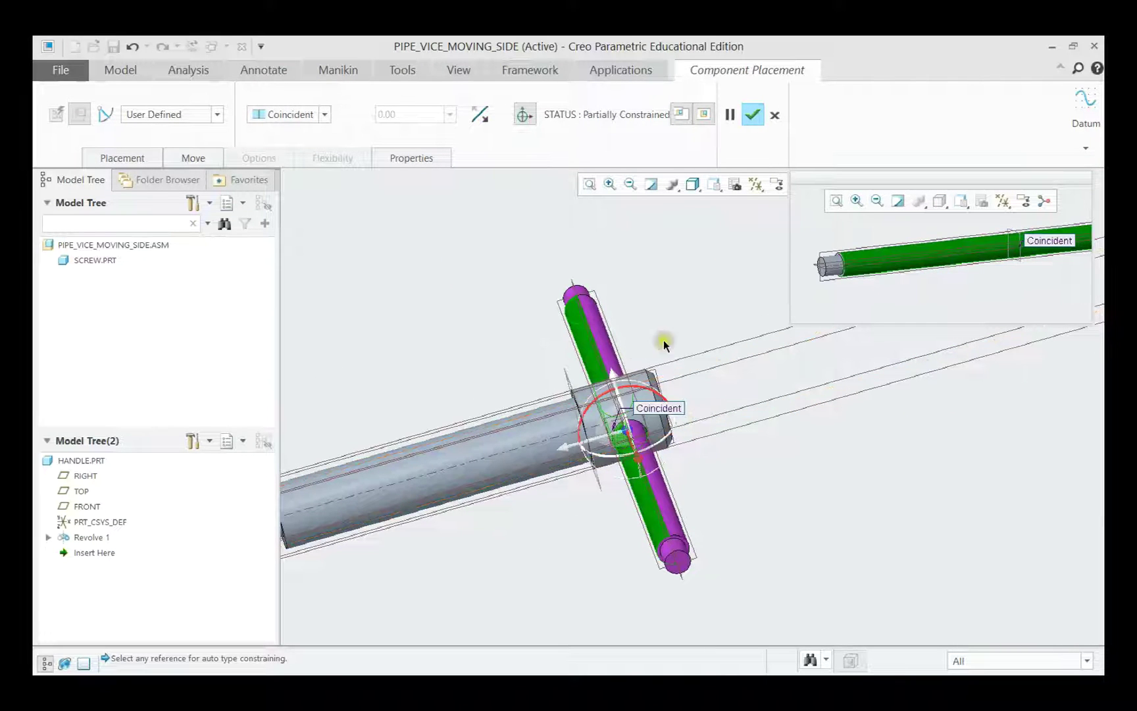
Make the handle's RIGHT datum Coincident with the screw's FRONT datum and confirm placement
left_click(152, 164)
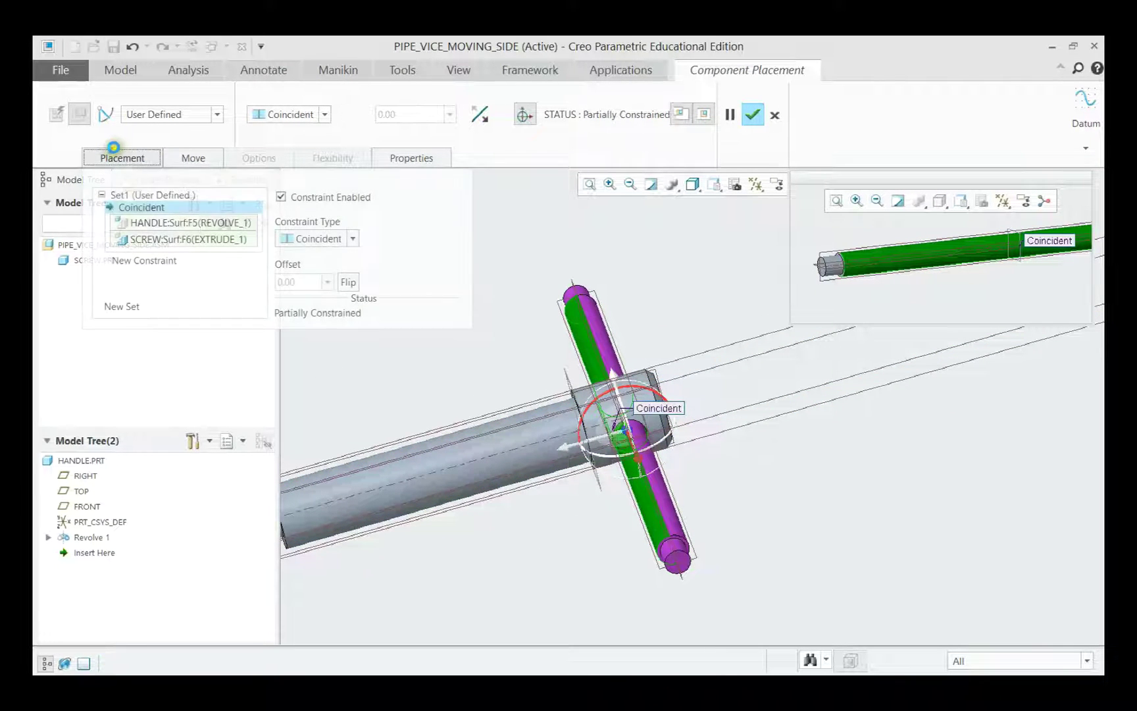
left_click(125, 256)
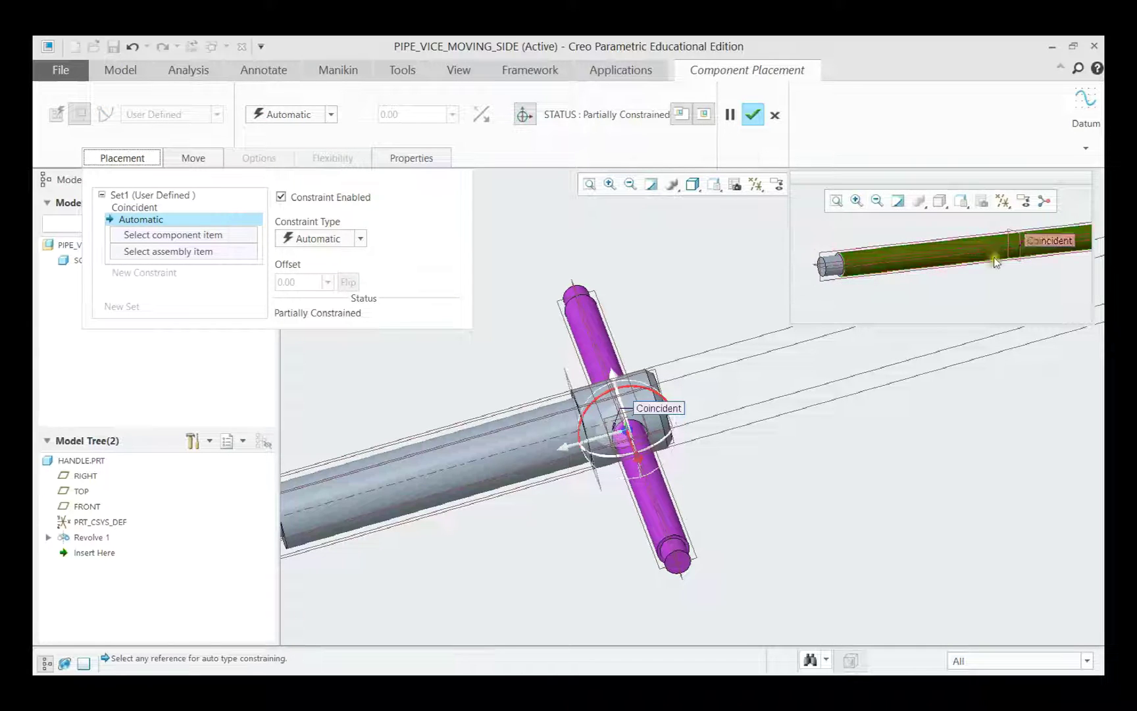
scroll(1031, 272, "up", 2)
left_click(1015, 259)
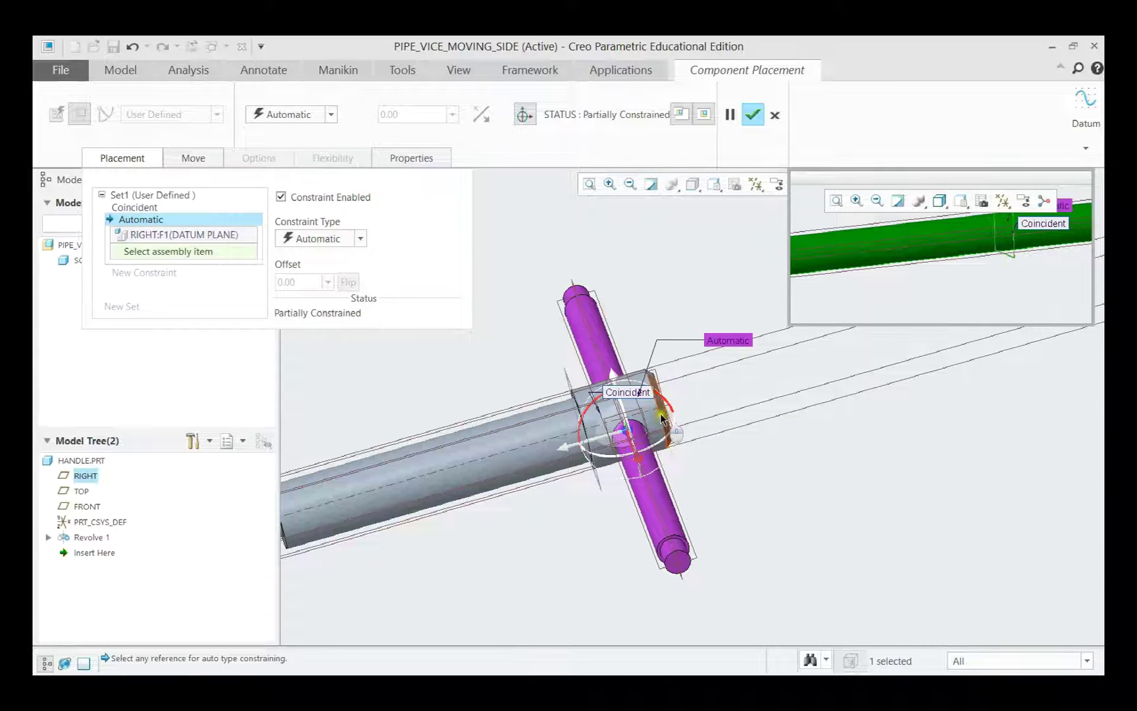
middle_click_drag(661, 417, 515, 402)
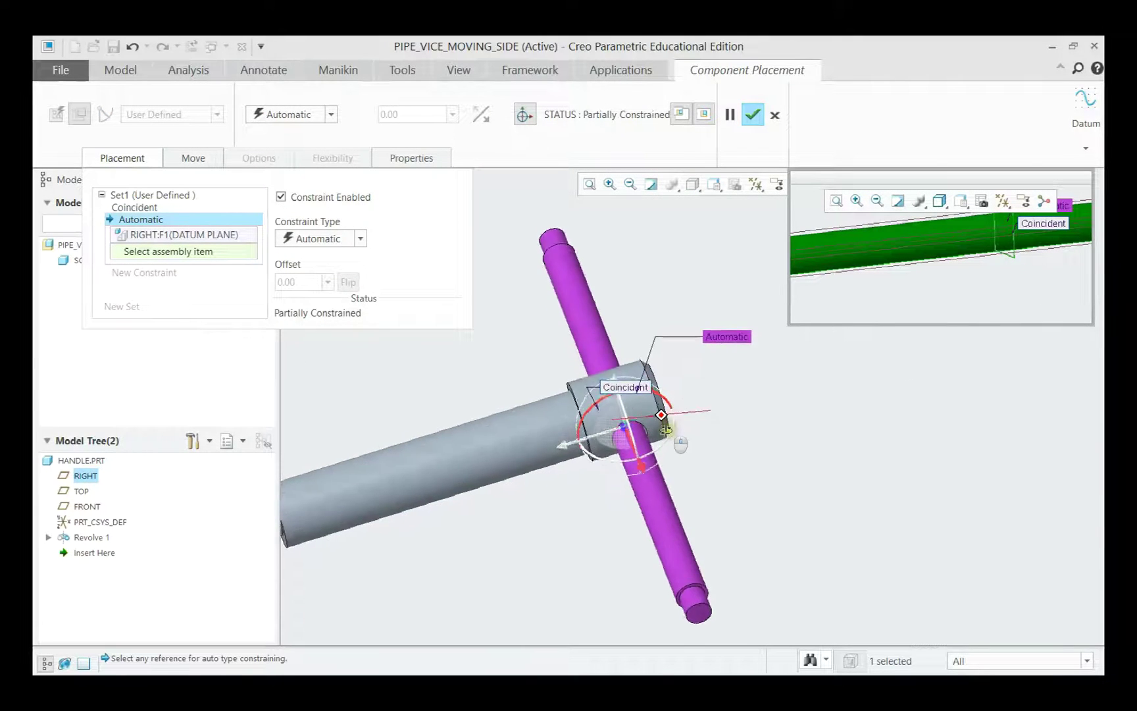
left_click(519, 402)
left_click(328, 239)
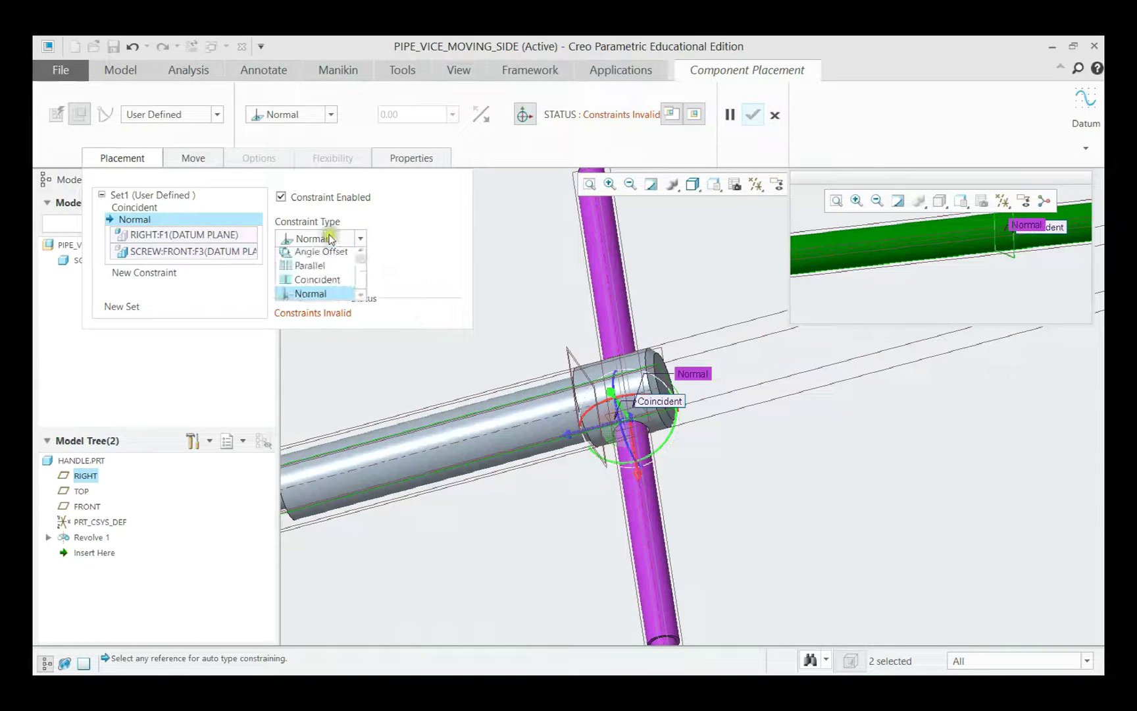
left_click(326, 284)
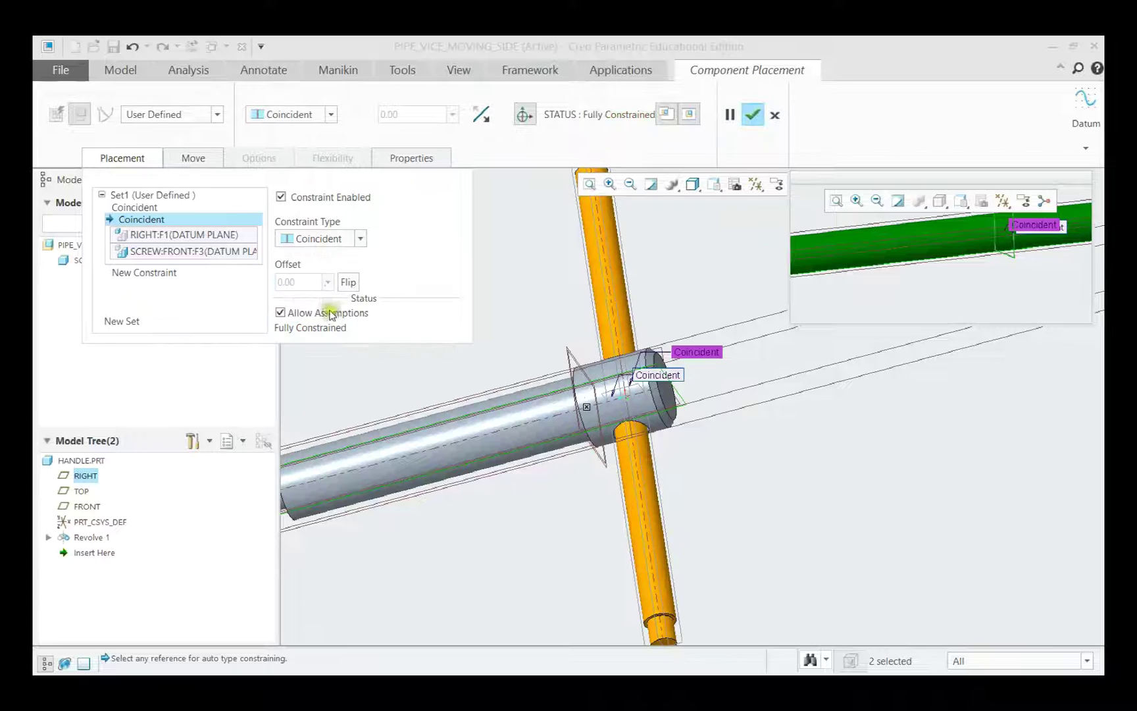
left_click(751, 116)
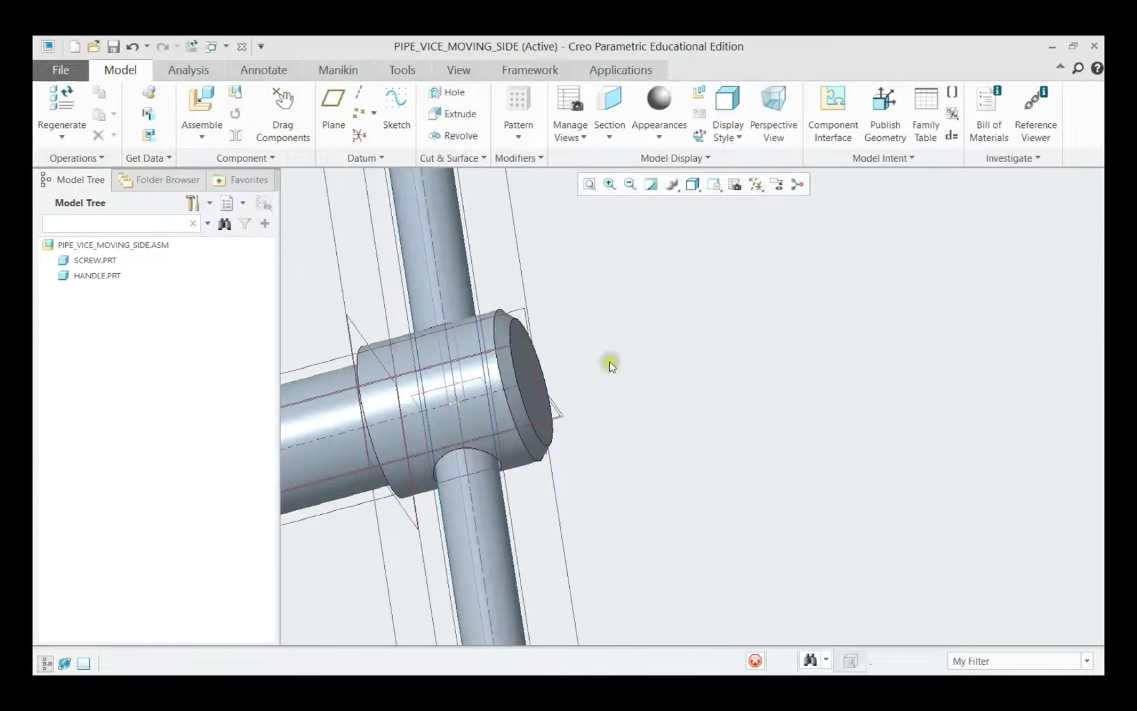
scroll(610, 361, "down", 3)
scroll(717, 365, "down", 3)
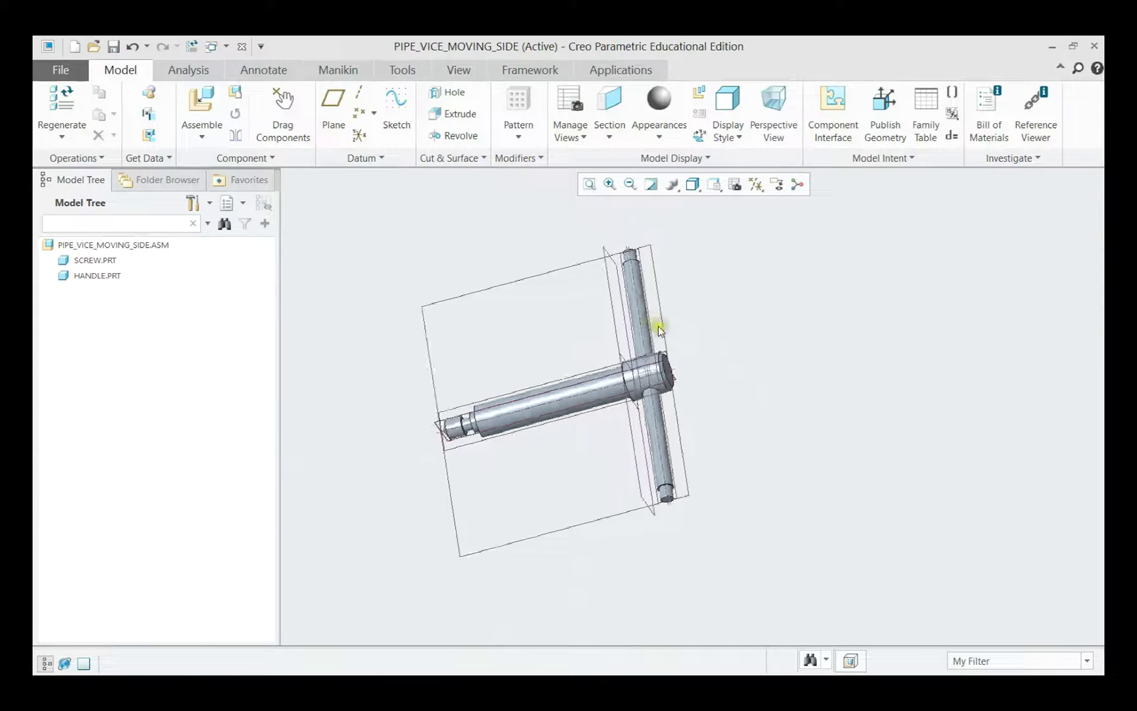
Assemble handle_screw.prt with its hole Coincident to the handle's lower end
left_click(201, 107)
double_click(448, 293)
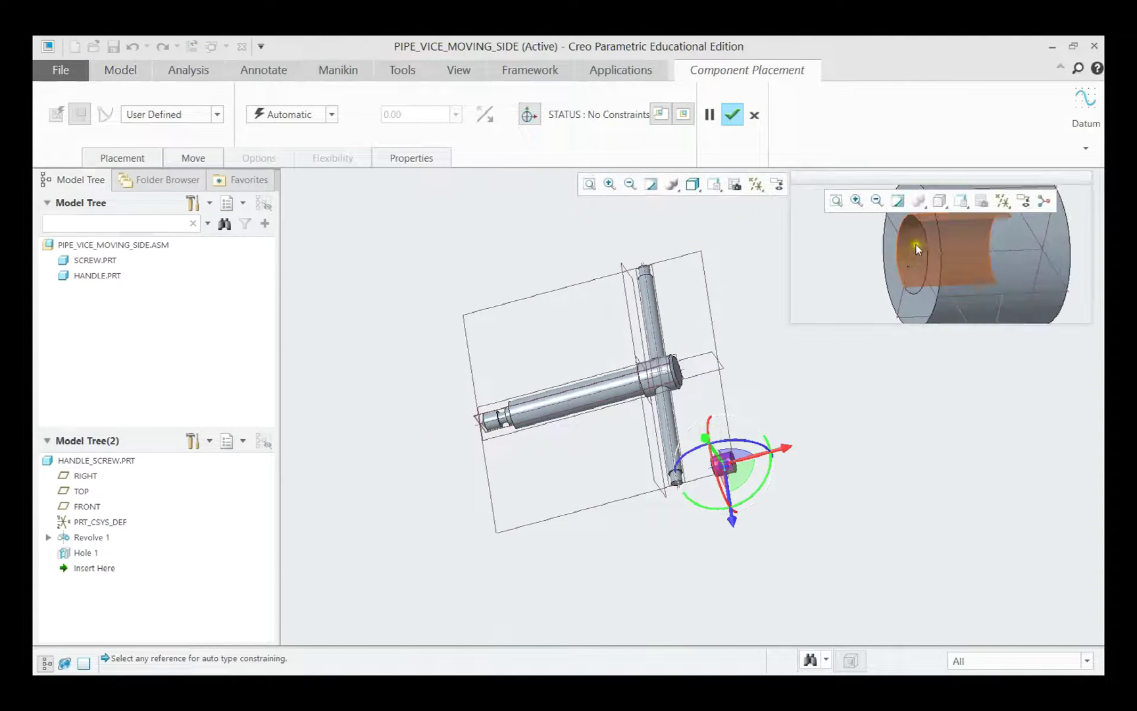
left_click(910, 258)
scroll(635, 484, "up", 3)
scroll(642, 495, "up", 3)
left_click(643, 494)
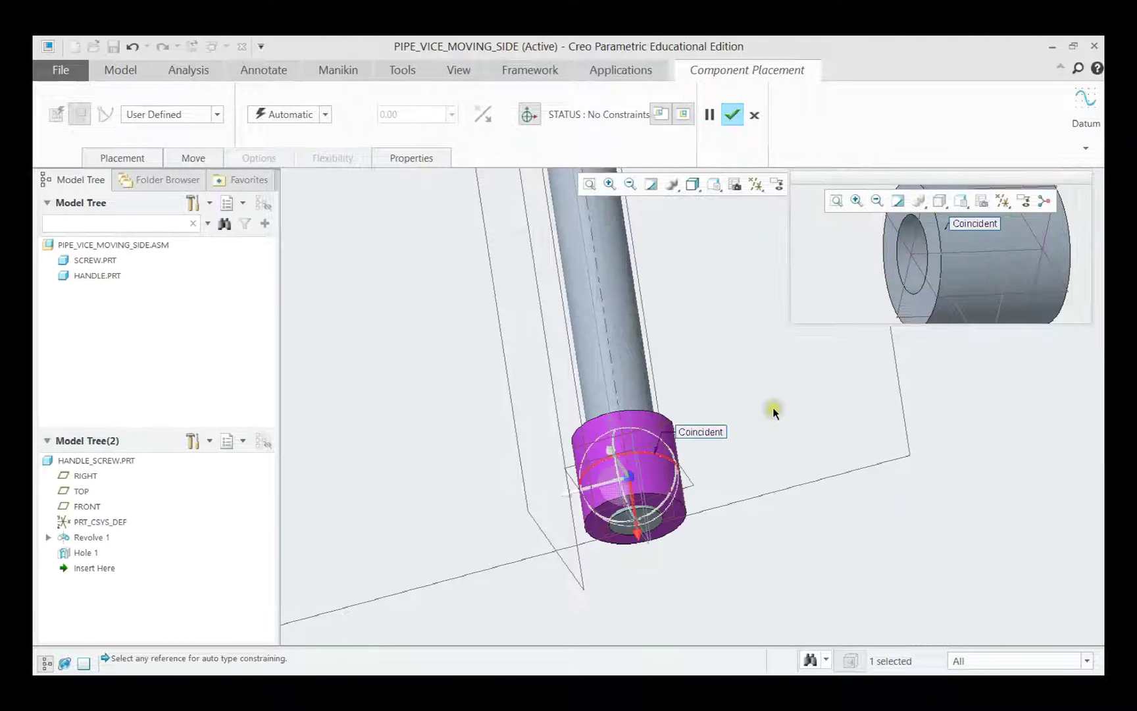
scroll(880, 325, "down", 2)
scroll(880, 325, "down", 2)
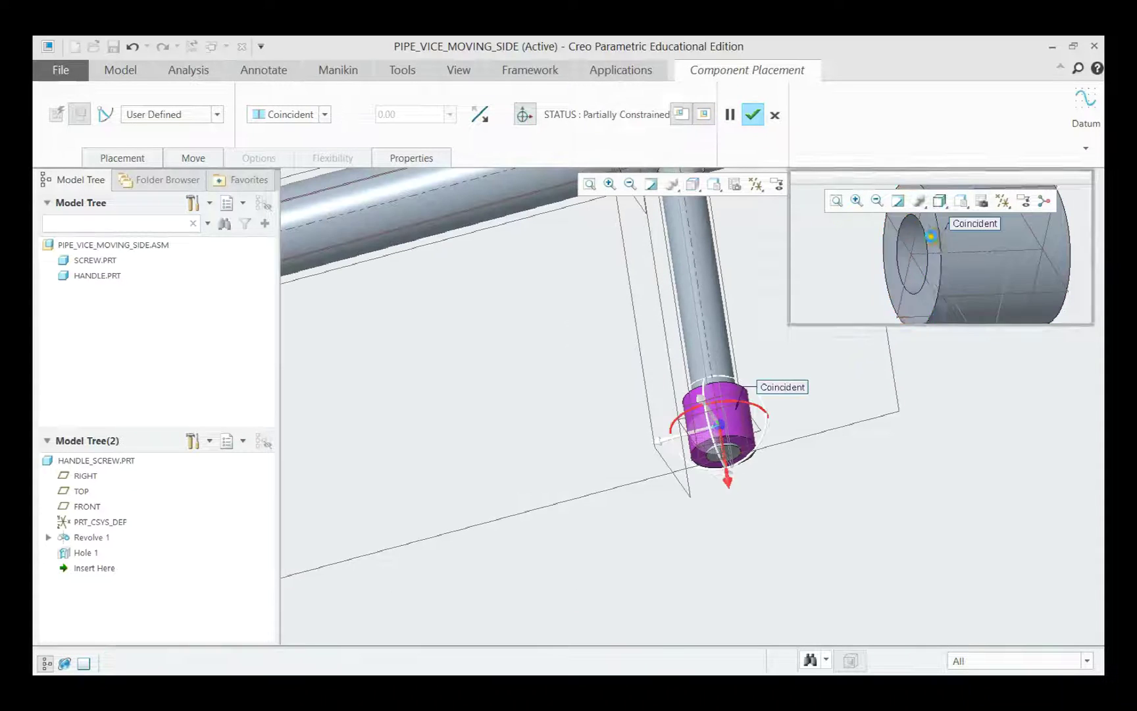
Seat the cap's end face flush with the handle end and review its constraints
left_click(915, 252)
scroll(732, 408, "up", 3)
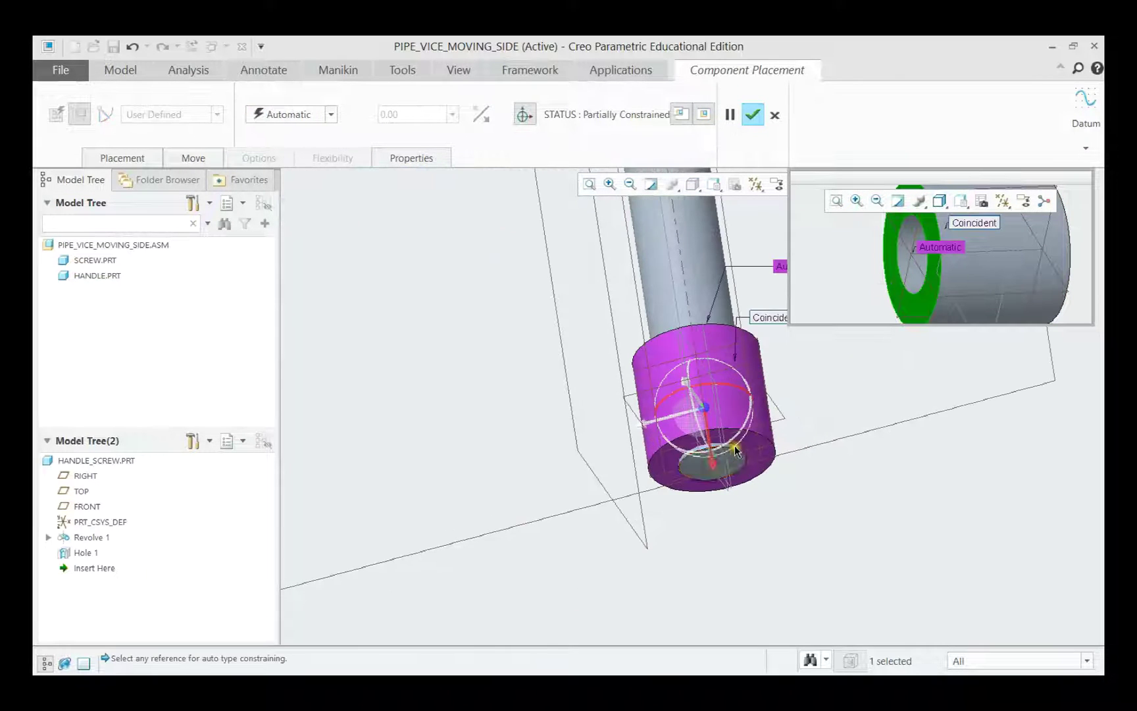
left_click_drag(702, 431, 731, 603)
left_click(722, 390)
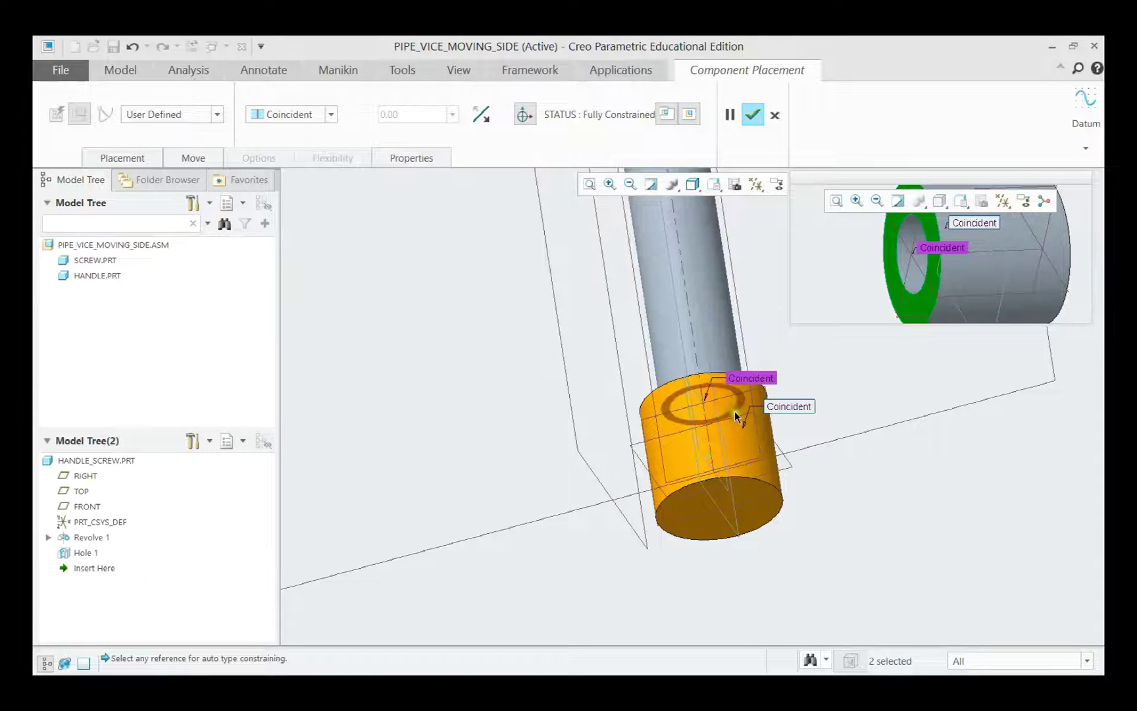
middle_click_drag(735, 410, 777, 563)
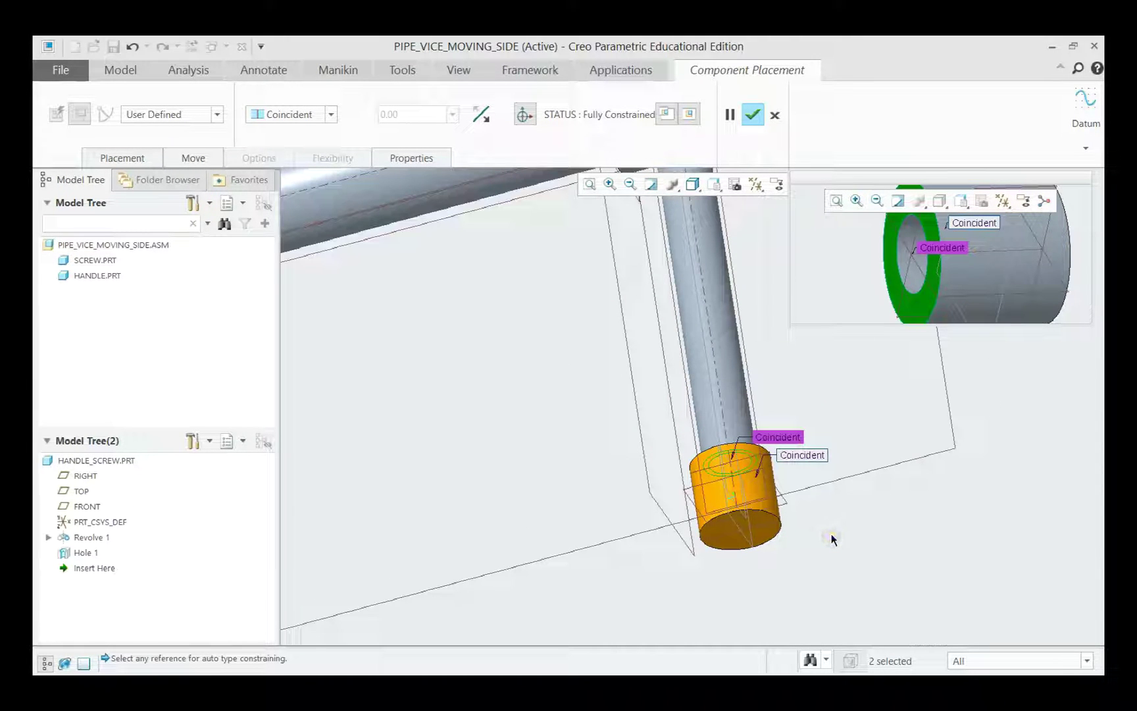
left_click(121, 157)
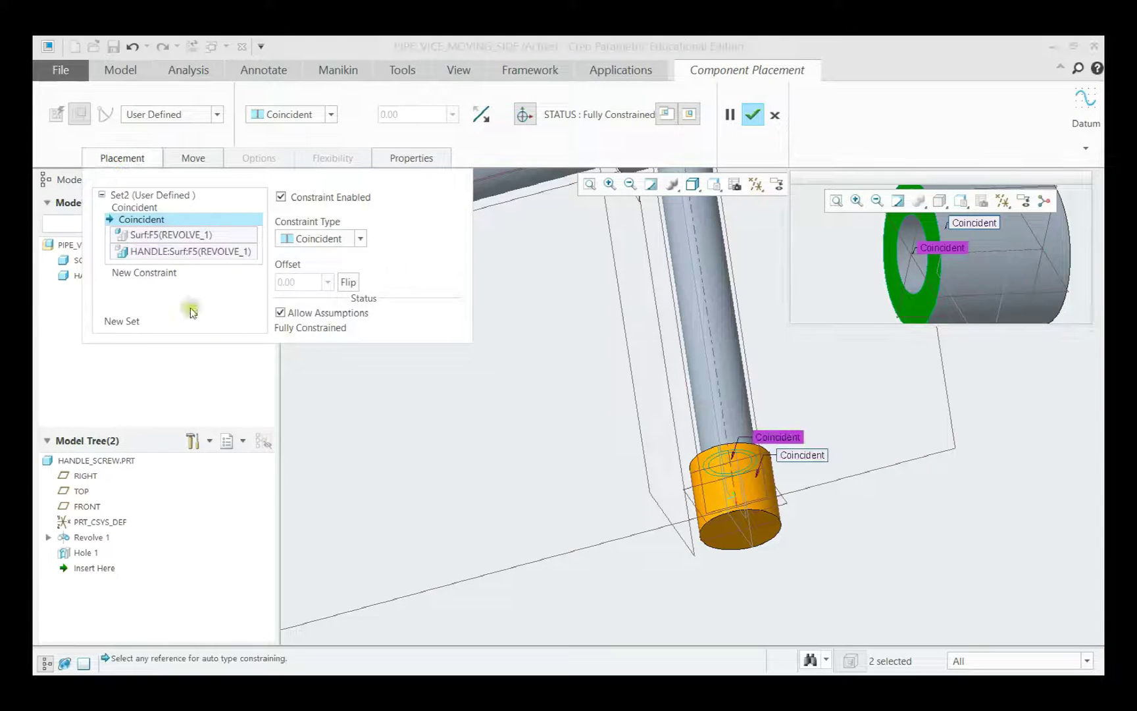
Assemble a second handle_screw.prt with its hole Coincident to the handle's upper end
middle_click(505, 496)
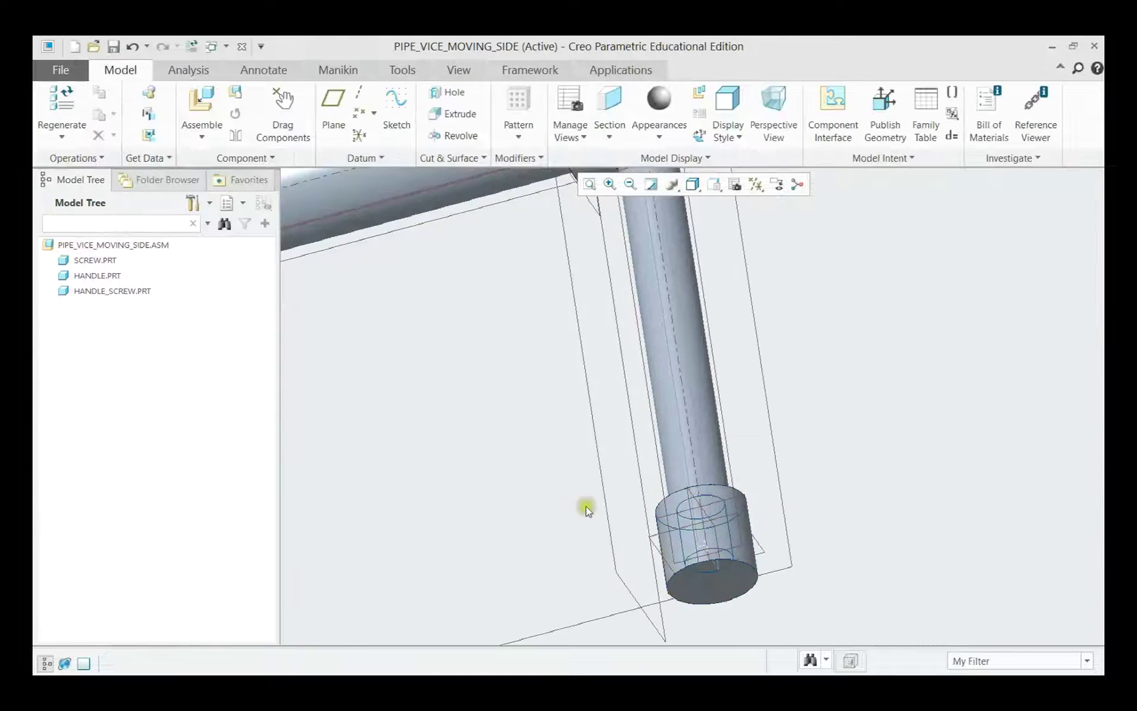
left_click(202, 104)
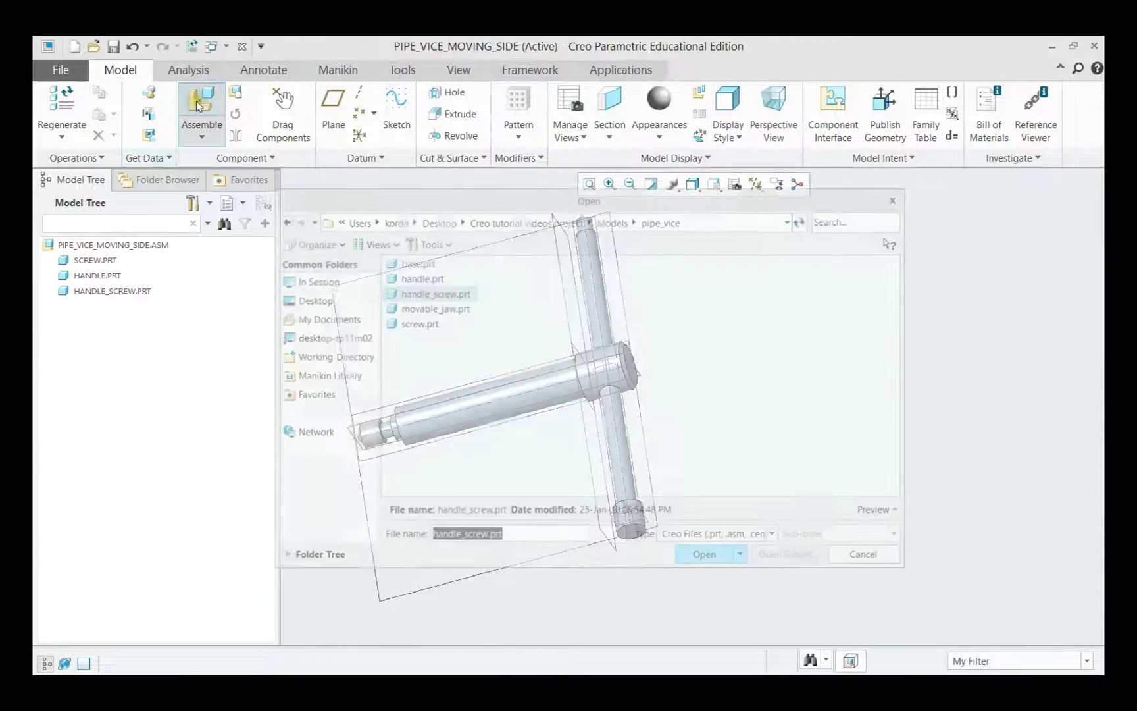
double_click(436, 295)
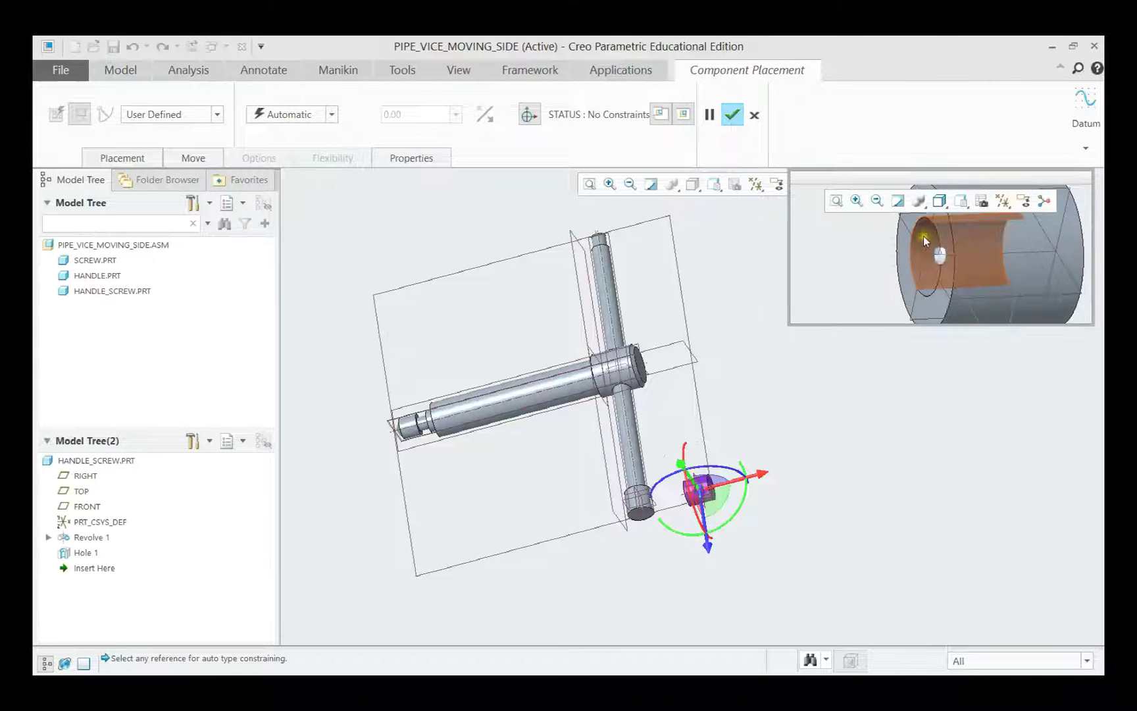
left_click(933, 257)
scroll(590, 234, "up", 2)
scroll(588, 234, "up", 2)
left_click(631, 284)
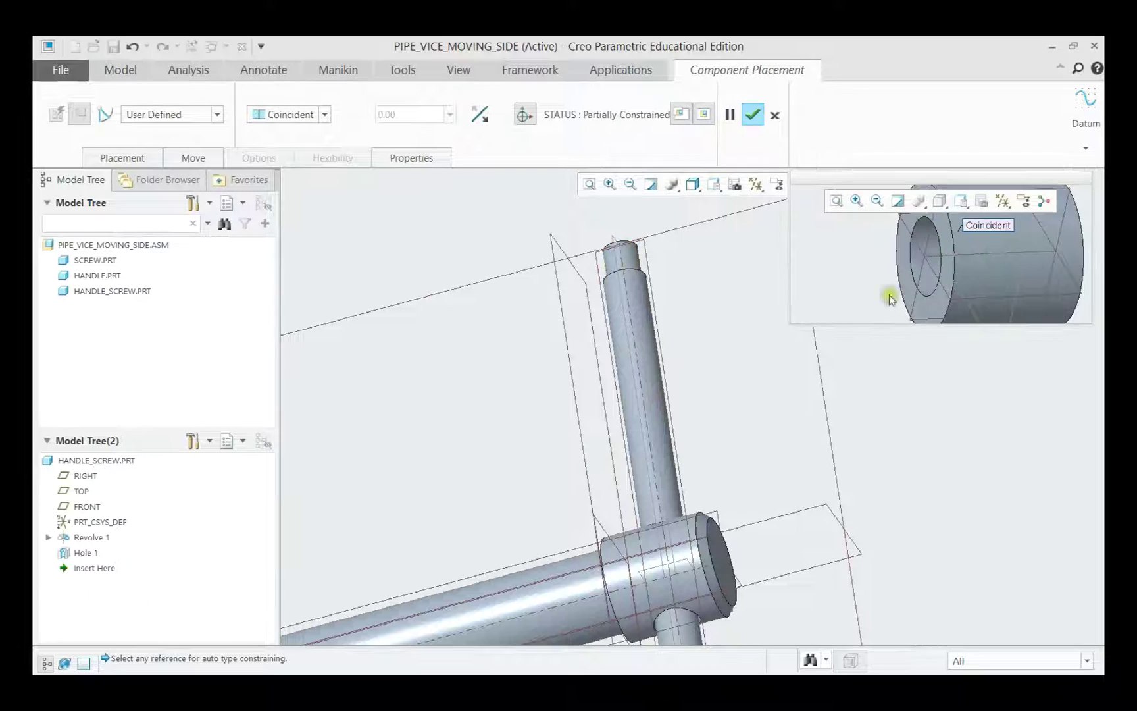
scroll(934, 257, "down", 2)
Seat the second cap's end face flush against the handle end and finish placement
left_click(917, 246)
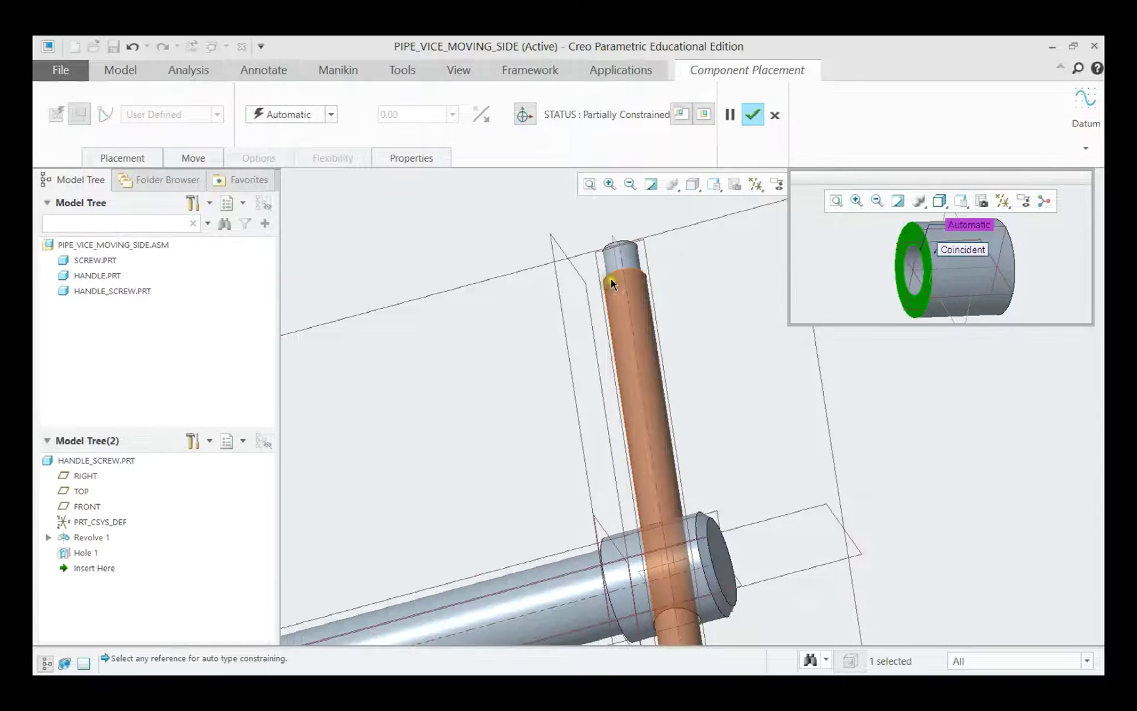
mouse_move(610, 280)
middle_mouse_down()
mouse_move(665, 330)
mouse_move(590, 249)
middle_mouse_up()
scroll(591, 249, "up", 2)
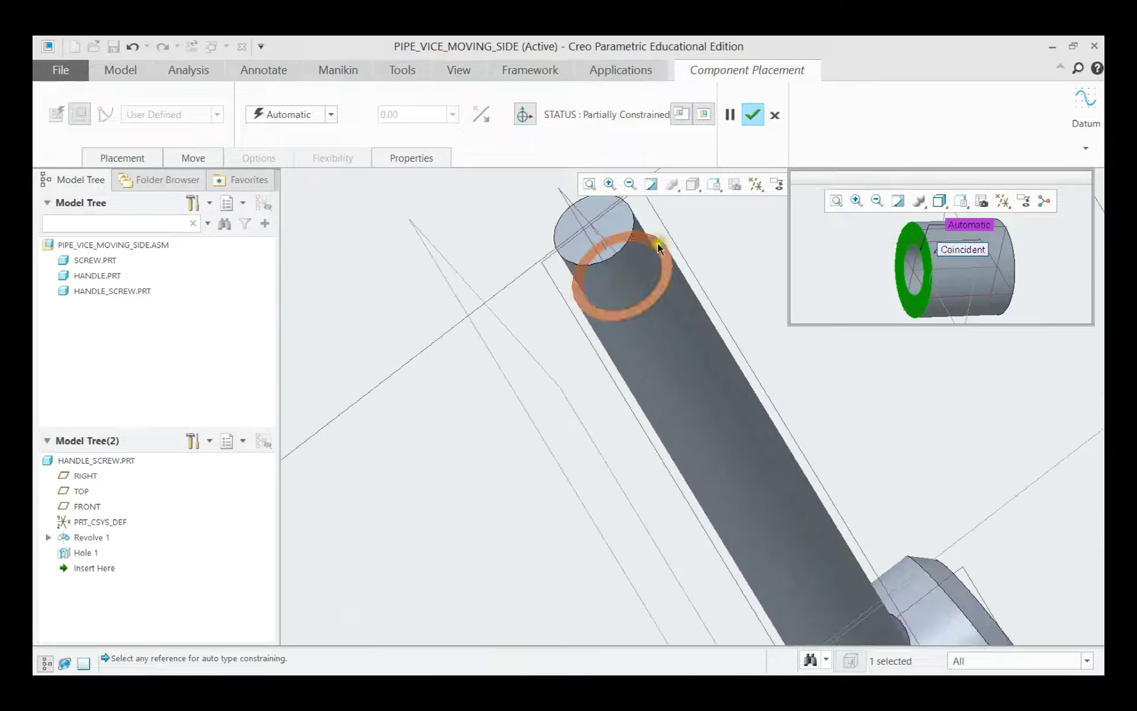
left_click(653, 253)
scroll(577, 363, "down", 2)
mouse_move(577, 363)
middle_mouse_down()
mouse_move(520, 297)
mouse_move(474, 279)
middle_mouse_up()
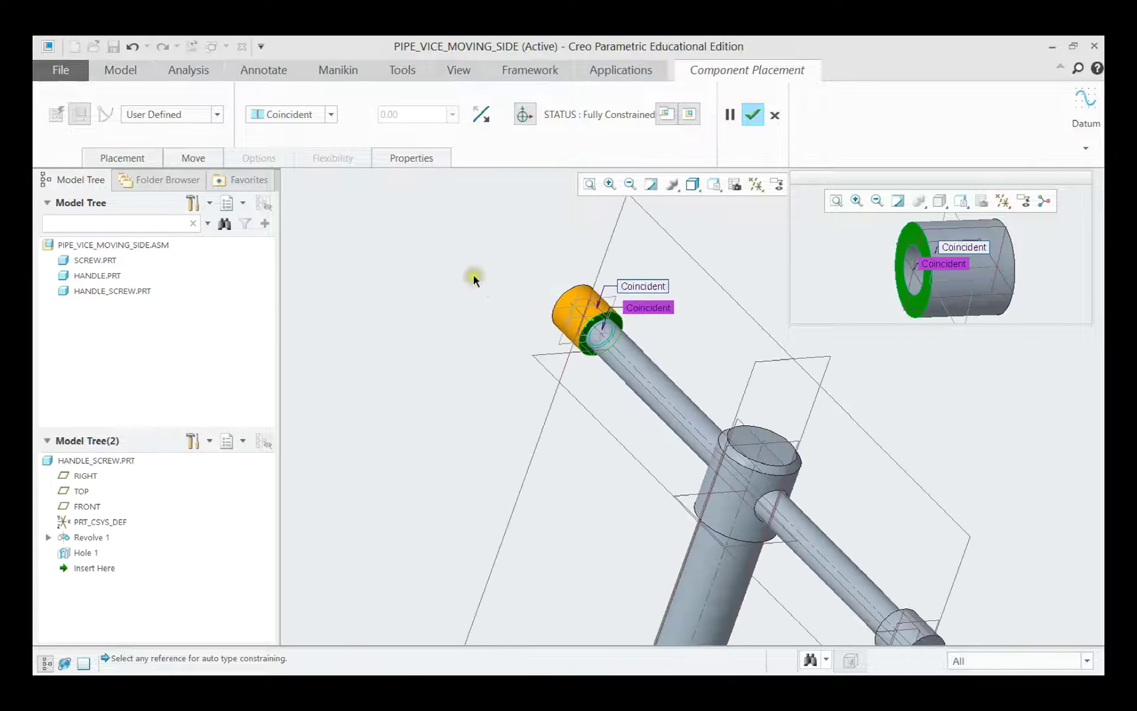
left_click(123, 158)
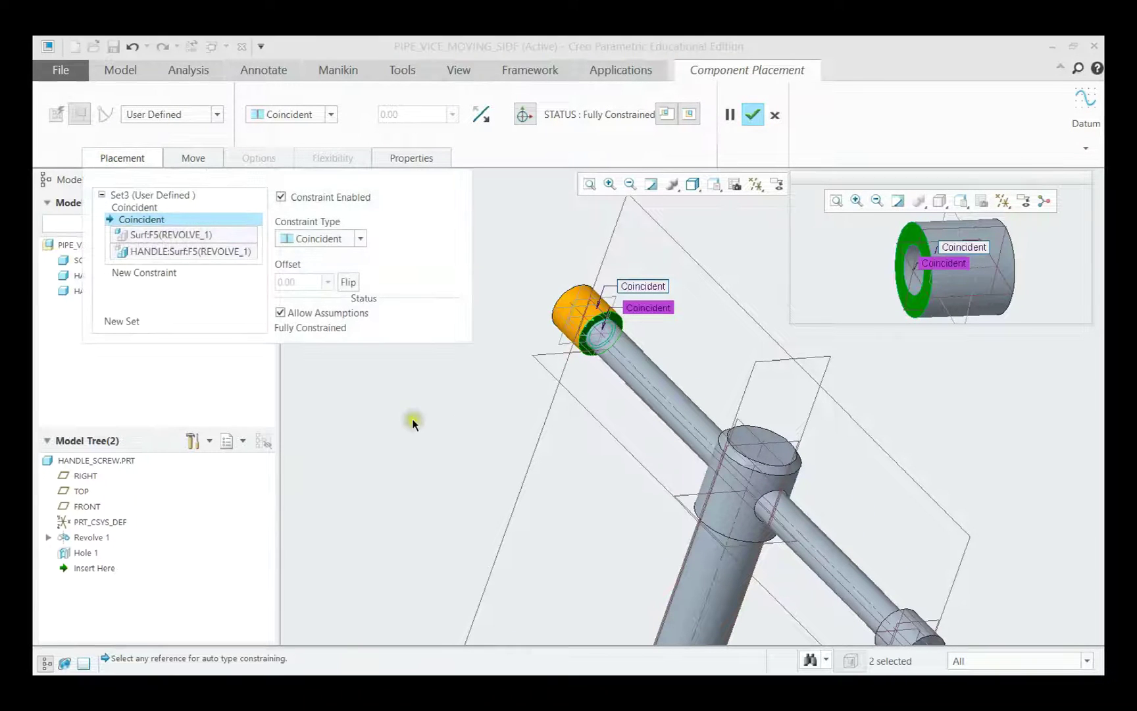
middle_click(471, 413)
mouse_move(552, 348)
middle_mouse_down()
mouse_move(609, 365)
mouse_move(604, 352)
middle_mouse_up()
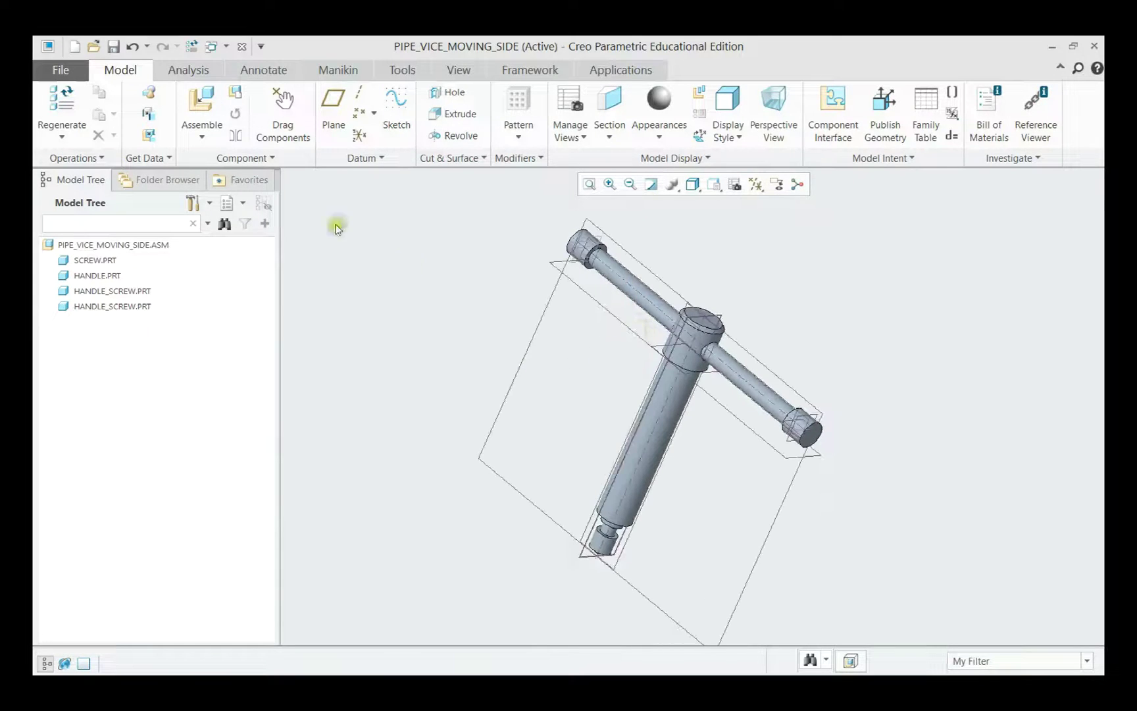
Assemble movable_jaw.prt, mate its hole to the screw tip, flip it and slide it to the end
left_click(204, 102)
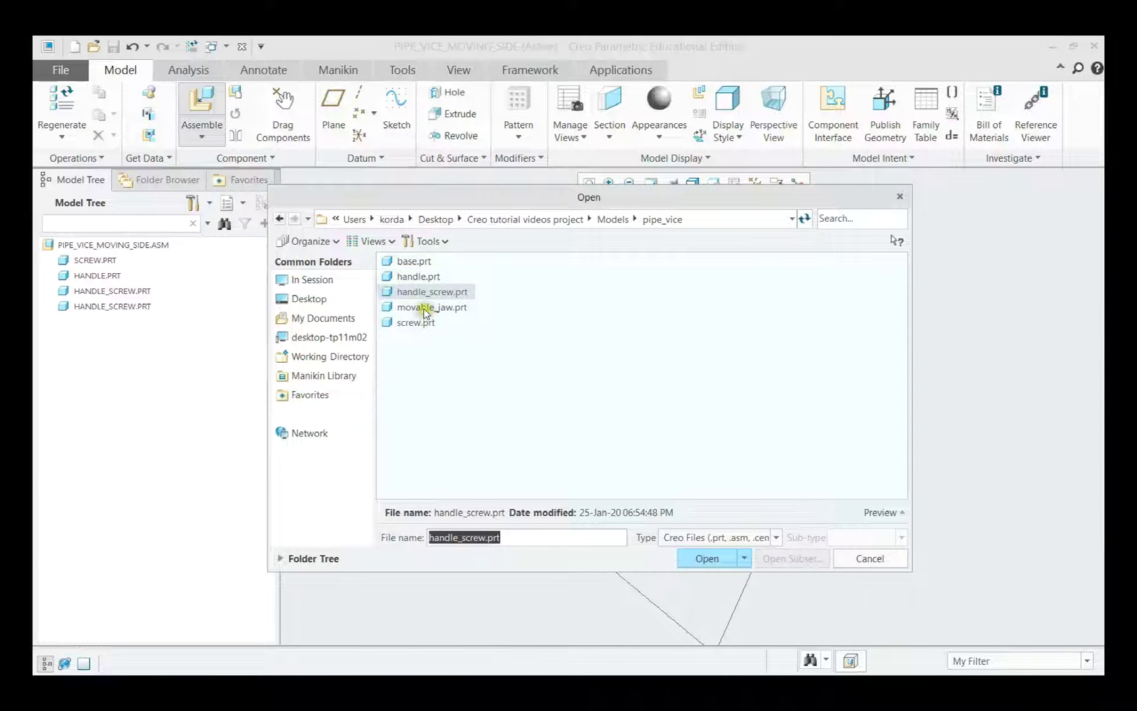
double_click(424, 307)
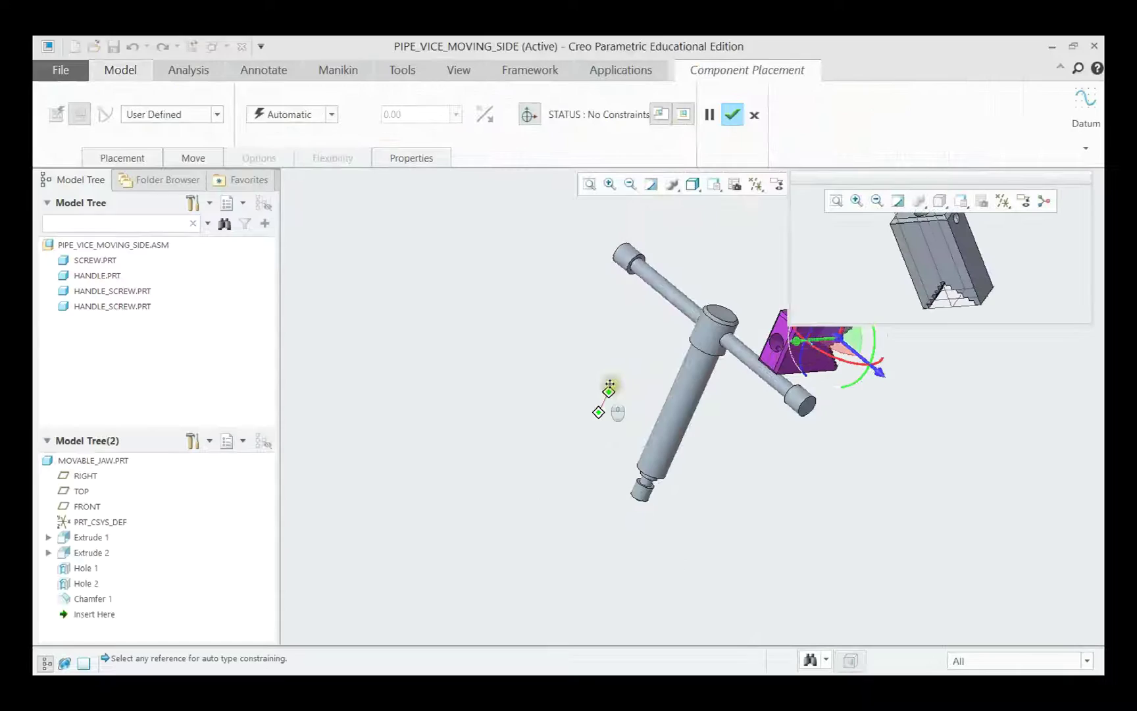
scroll(716, 334, "up", 2)
scroll(736, 329, "up", 2)
scroll(686, 318, "up", 3)
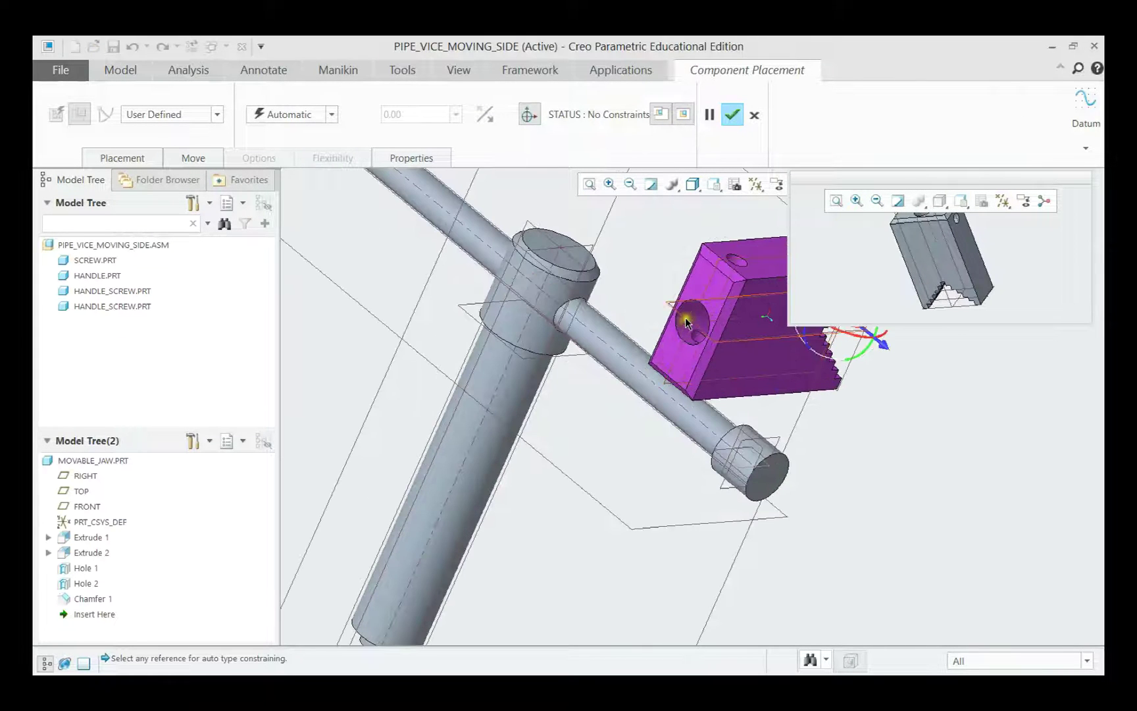
left_click(683, 330)
scroll(683, 331, "down", 3)
scroll(561, 458, "up", 3)
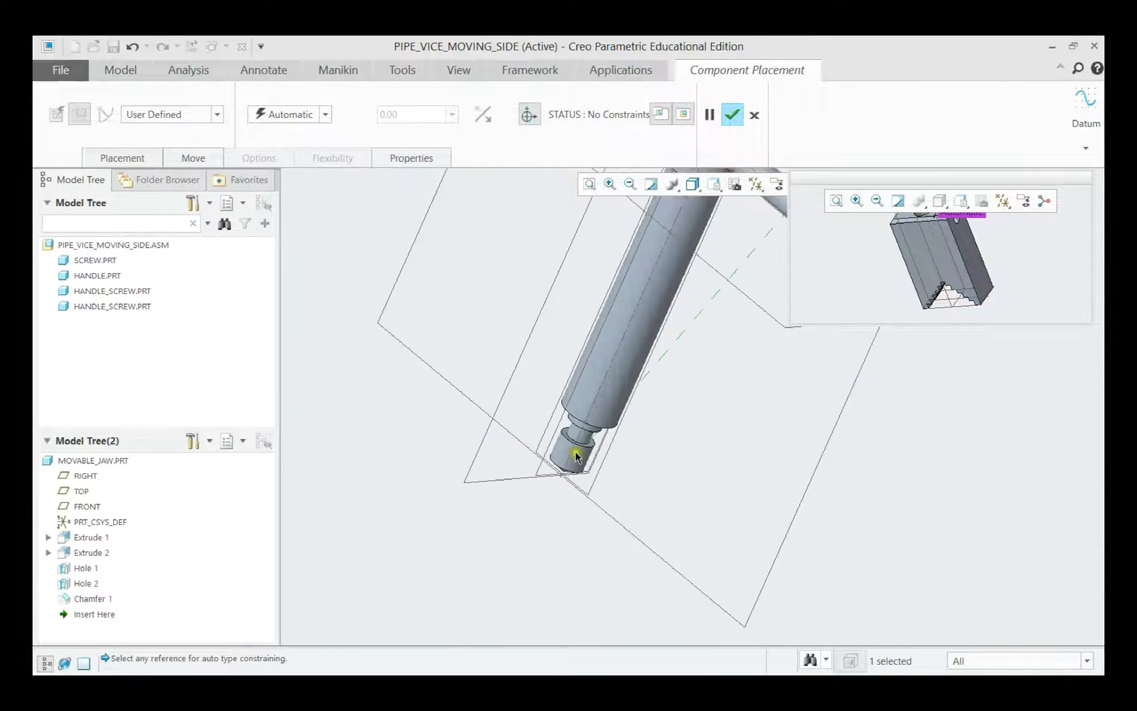
scroll(560, 458, "up", 2)
left_click(560, 457)
scroll(563, 452, "down", 2)
scroll(565, 444, "down", 3)
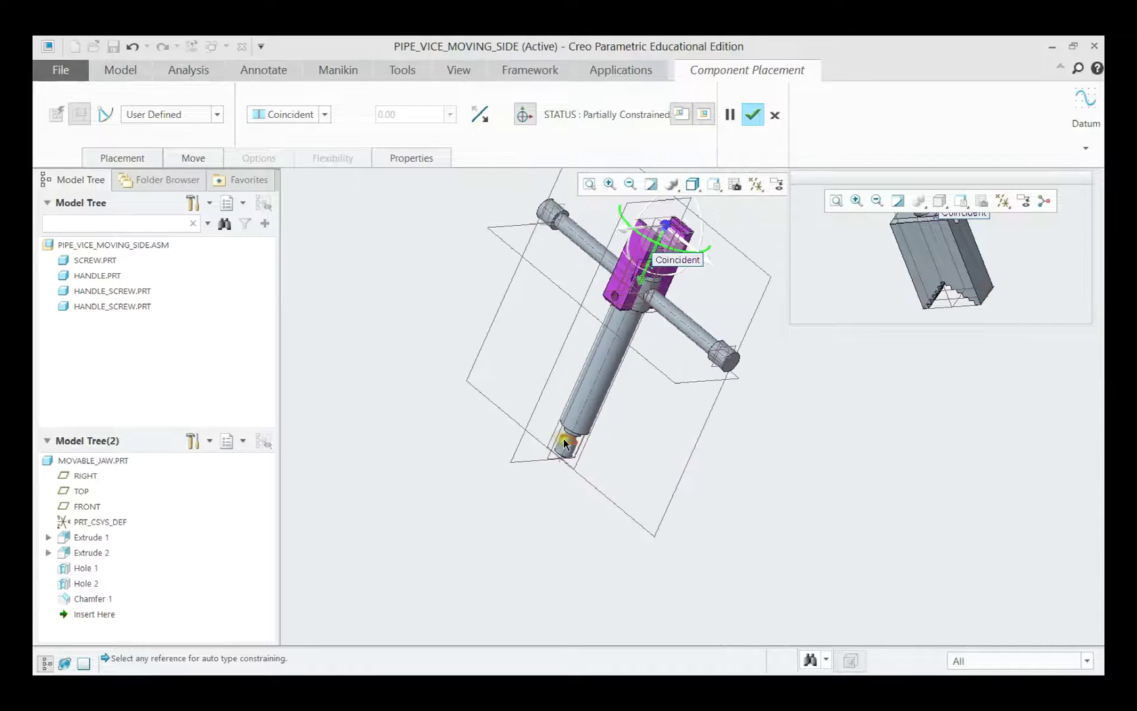
left_click(479, 113)
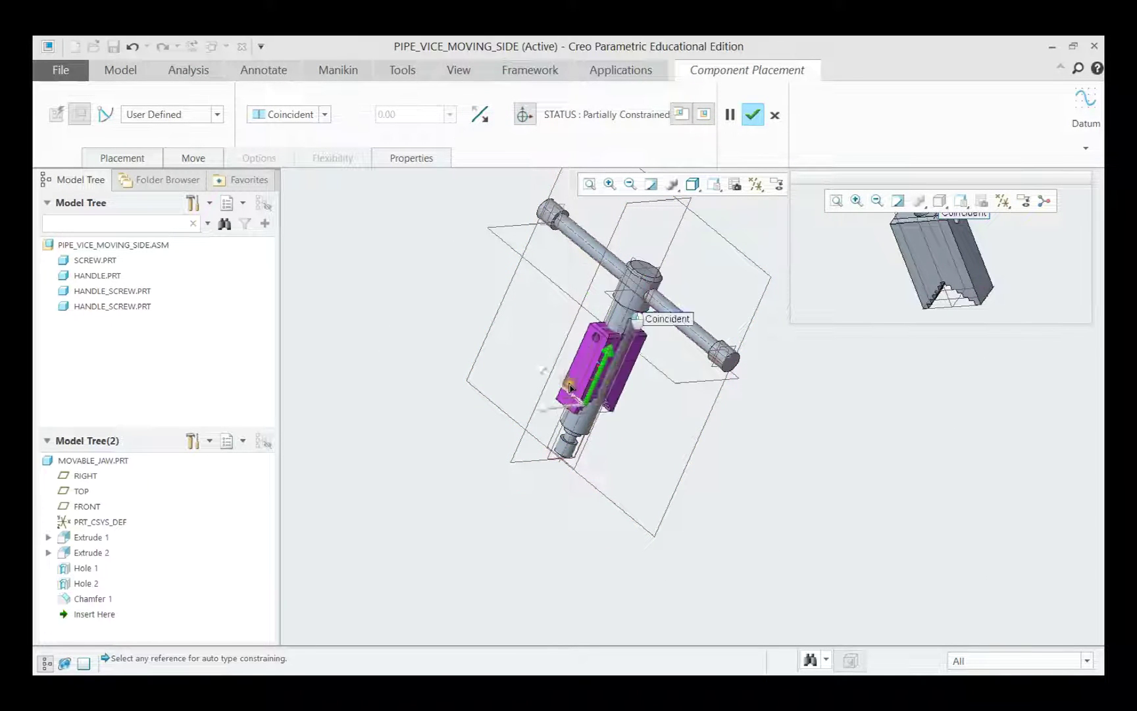
left_click_drag(655, 249, 545, 498)
scroll(542, 483, "up", 2)
scroll(533, 478, "up", 2)
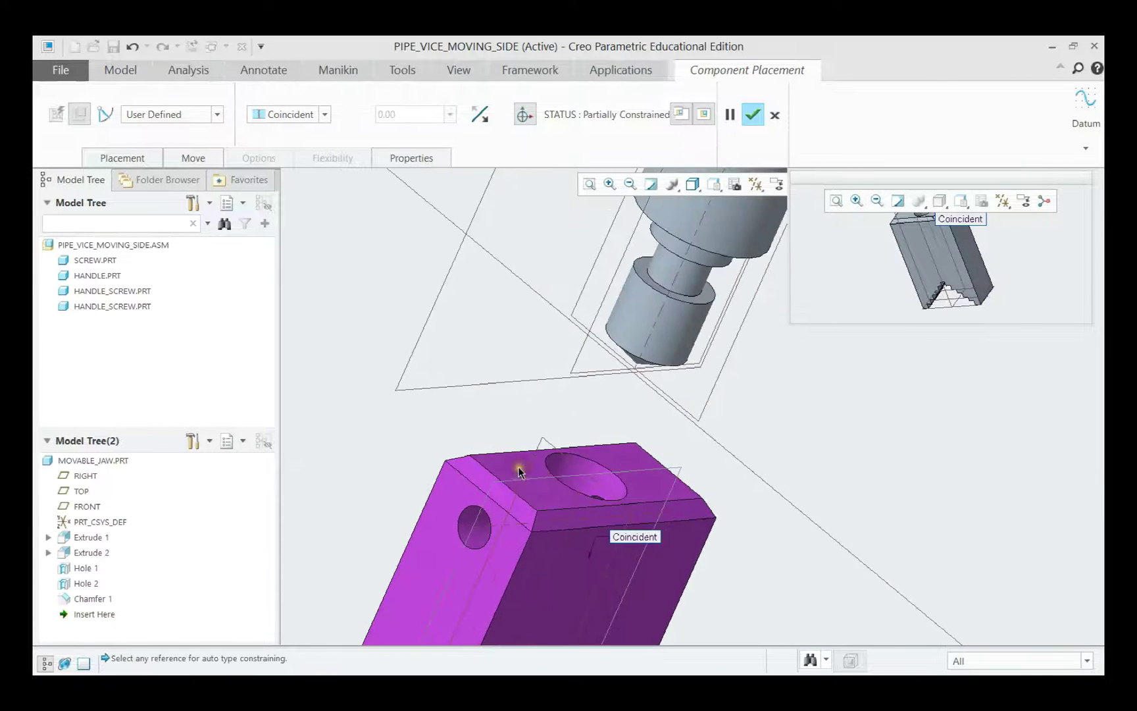
Seat the jaw's top face against the screw end face and uncheck Allow Assumptions
left_click(520, 471)
middle_click_drag(530, 451, 589, 368)
left_click(645, 232)
scroll(631, 296, "down", 2)
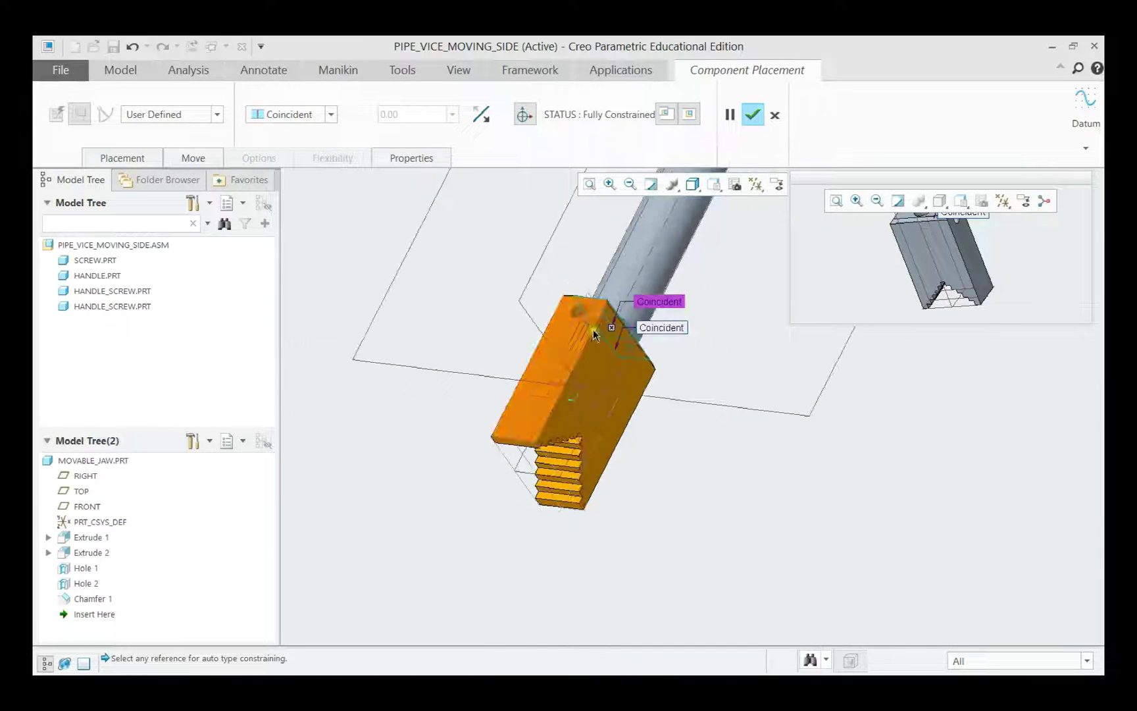
middle_click_drag(631, 295, 560, 374)
left_click(115, 158)
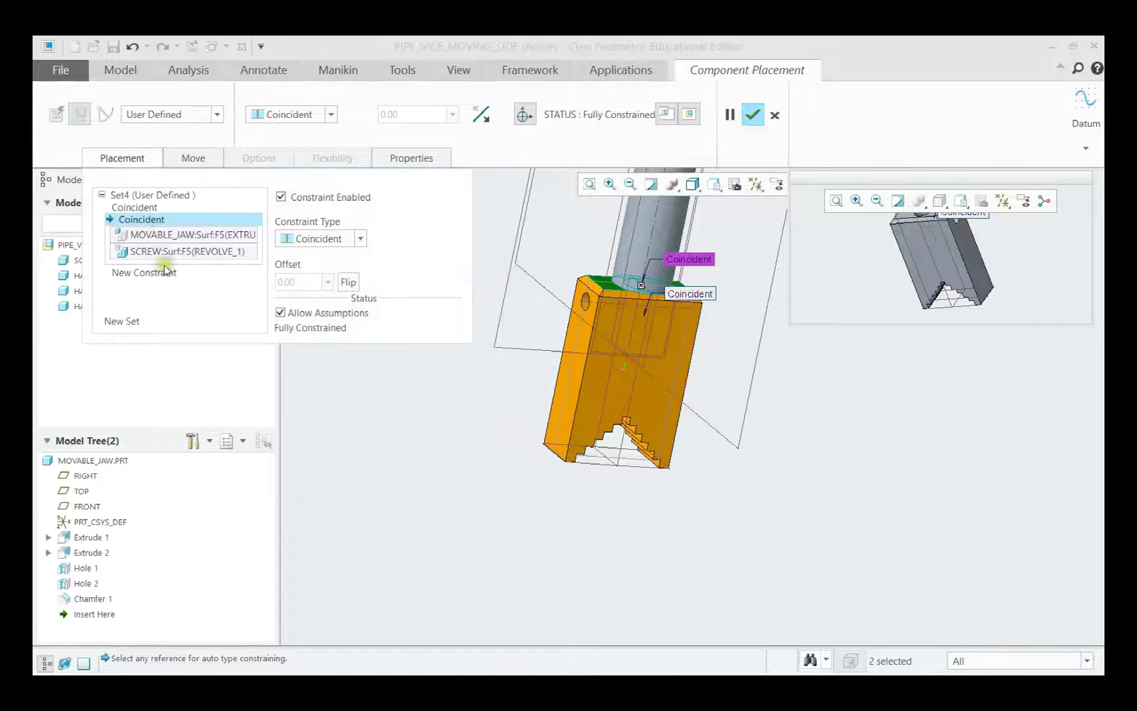
left_click(280, 313)
Add a Parallel constraint between MOVABLE_JAW:RIGHT and SCREW:TOP datum planes
left_click(160, 273)
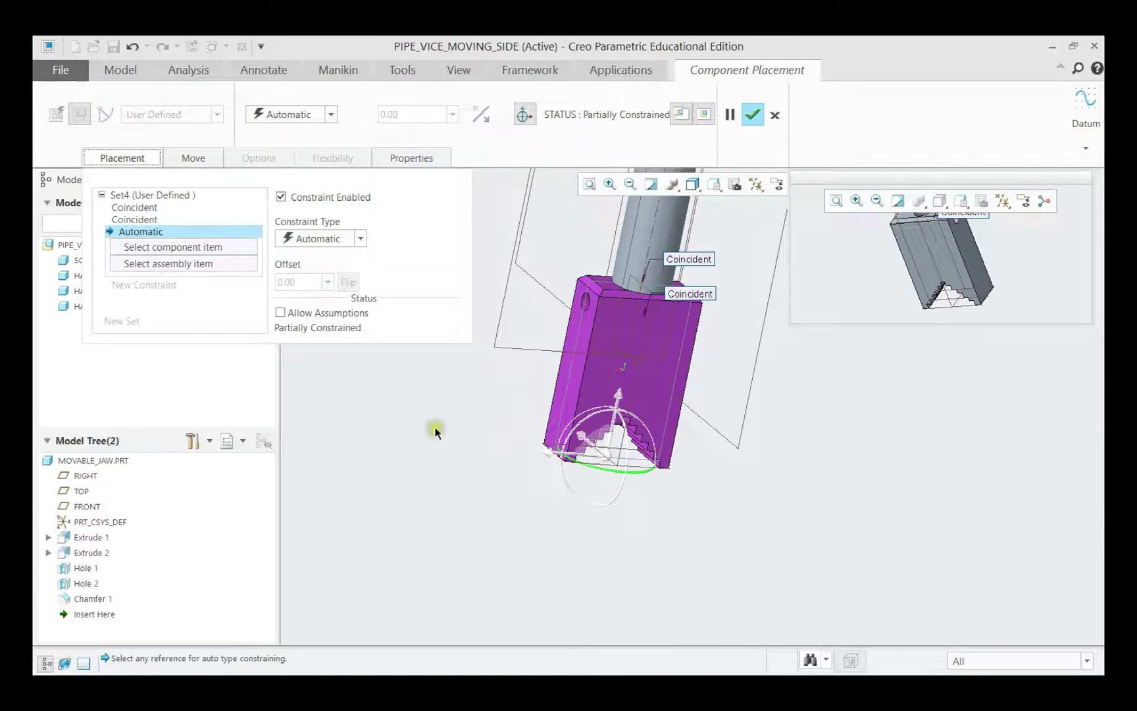
scroll(596, 516, "down", 2)
scroll(533, 465, "down", 3)
middle_click_drag(555, 477, 545, 487)
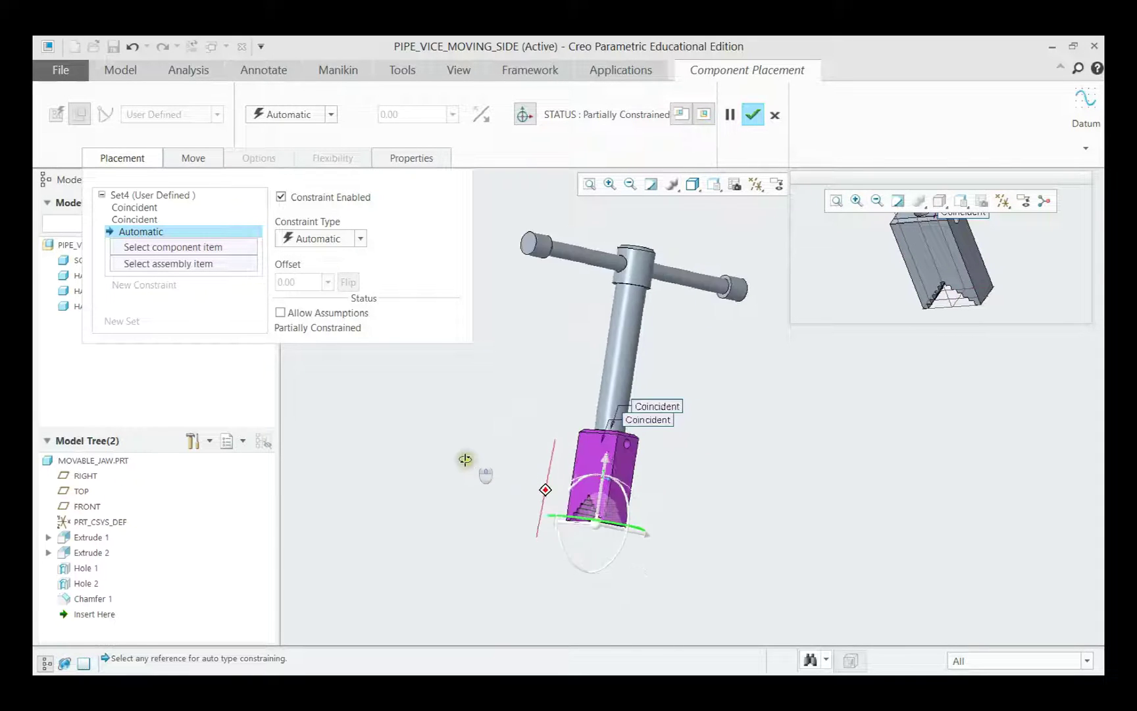
middle_click_drag(544, 487, 464, 485)
scroll(548, 482, "up", 3)
middle_click_drag(546, 482, 631, 497)
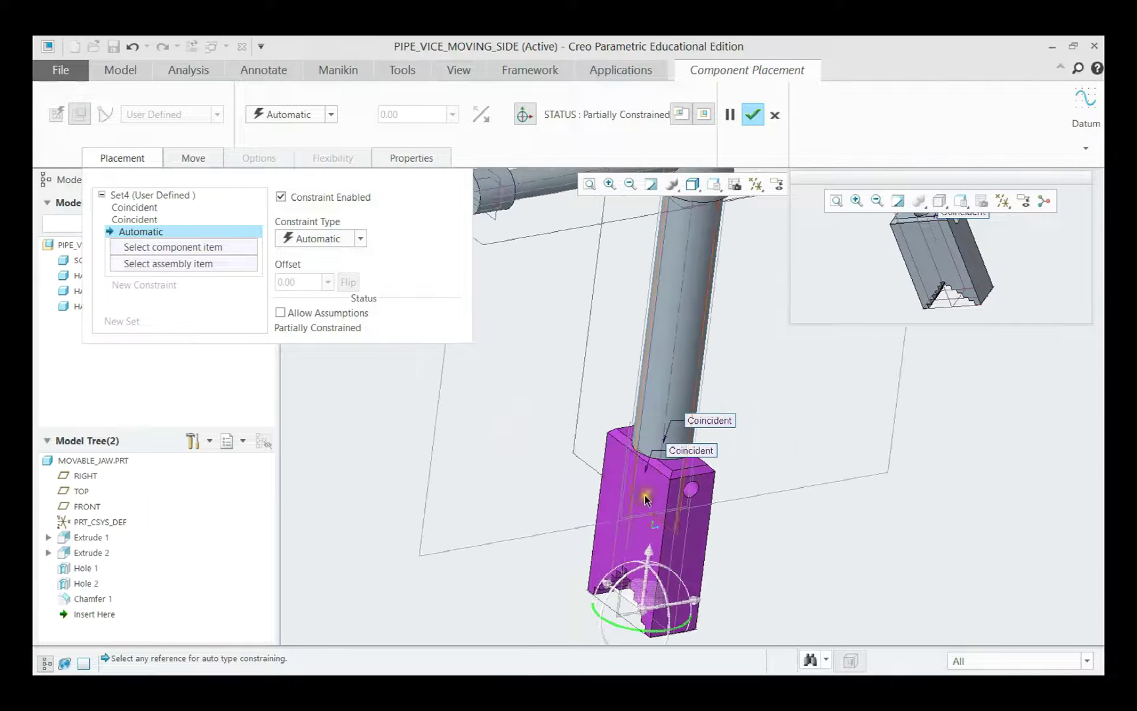
left_click(651, 521)
left_click(640, 424)
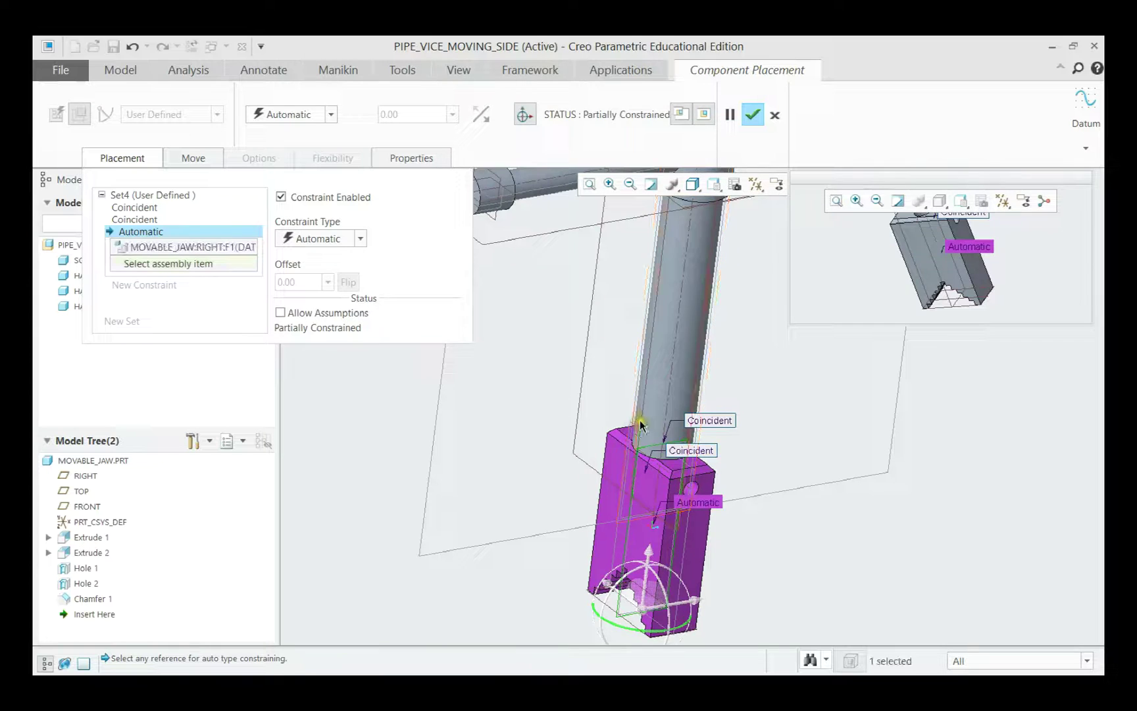
left_click(651, 441)
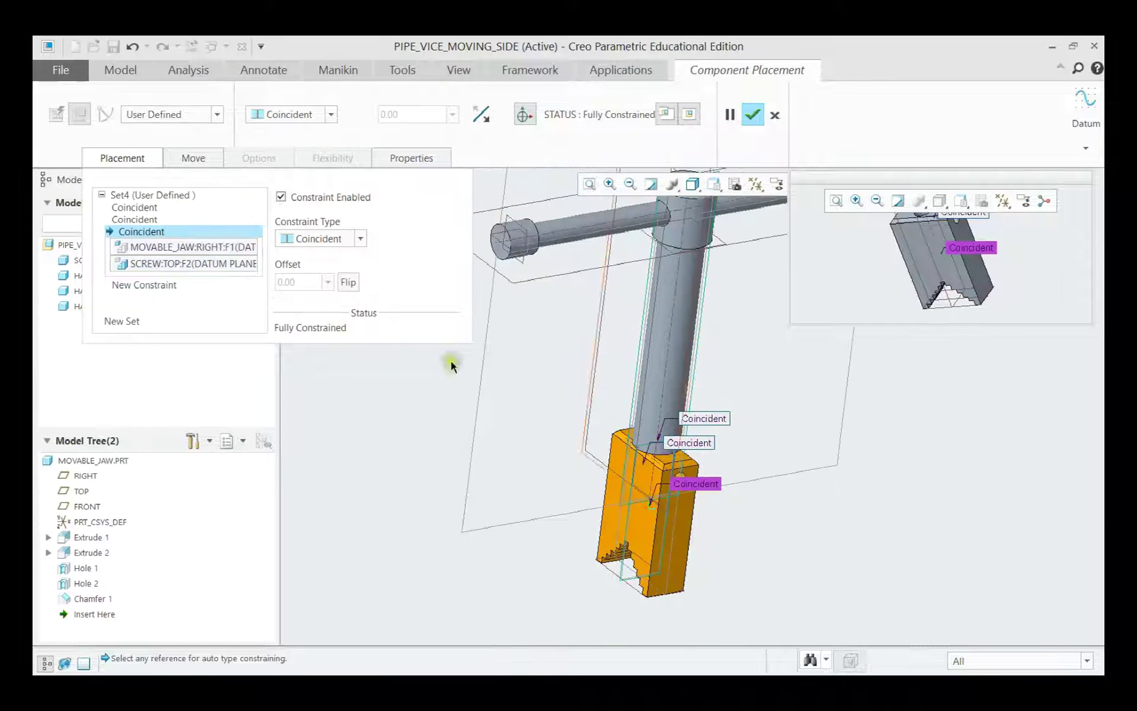
left_click(312, 281)
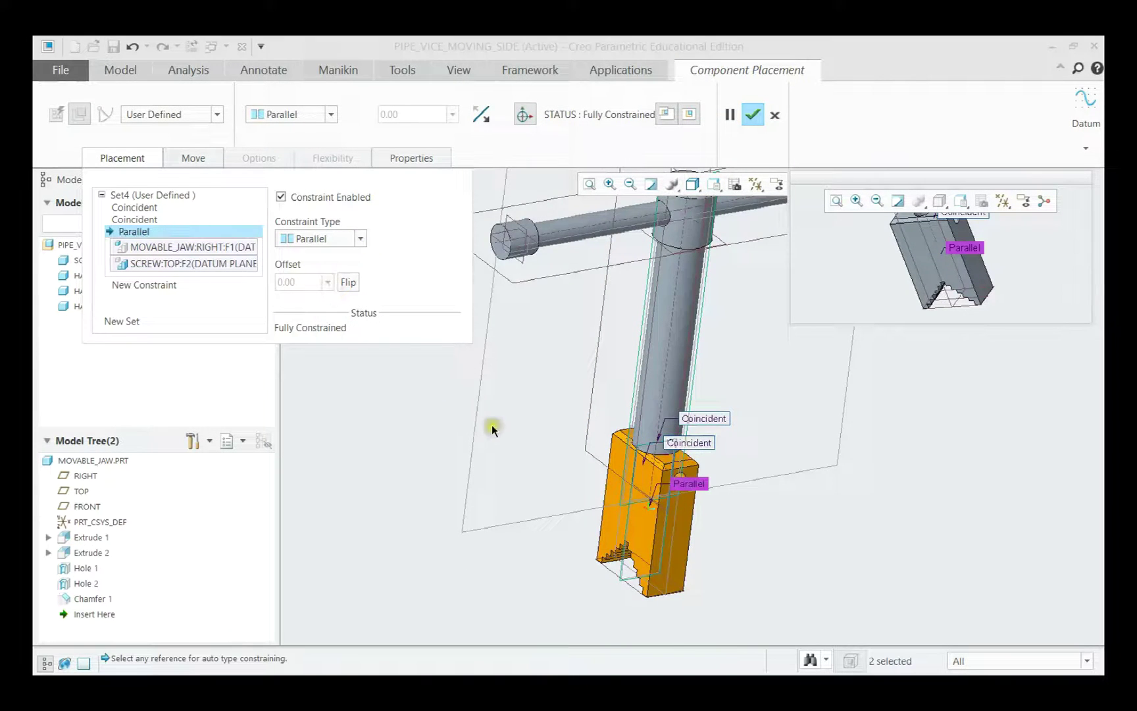
Confirm the jaw placement and hide datum plane display
left_click(753, 113)
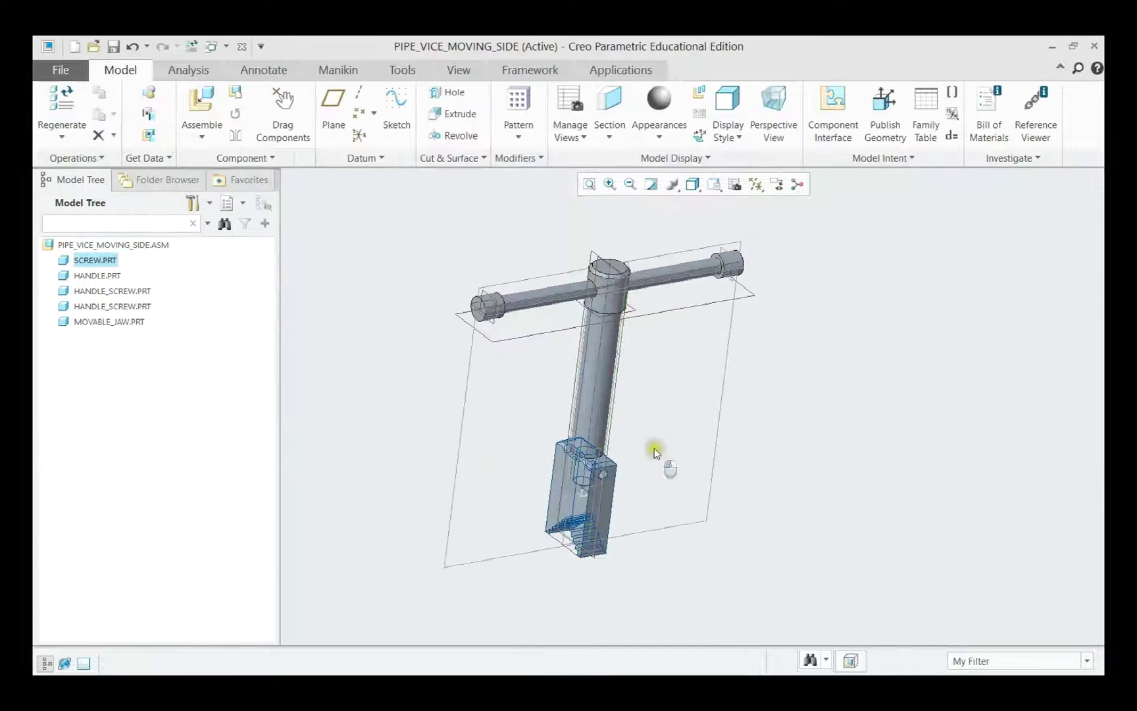
middle_click_drag(654, 448, 692, 419, "shift")
left_click(755, 183)
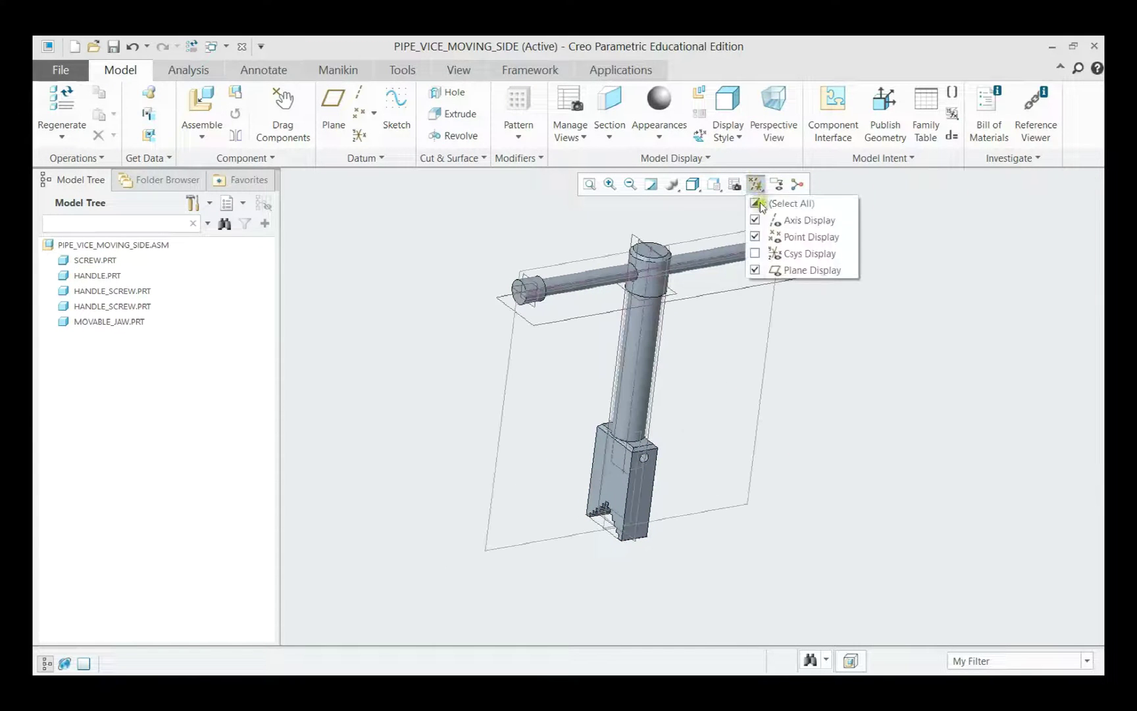
left_click(782, 270)
middle_click_drag(697, 380, 670, 415, "shift")
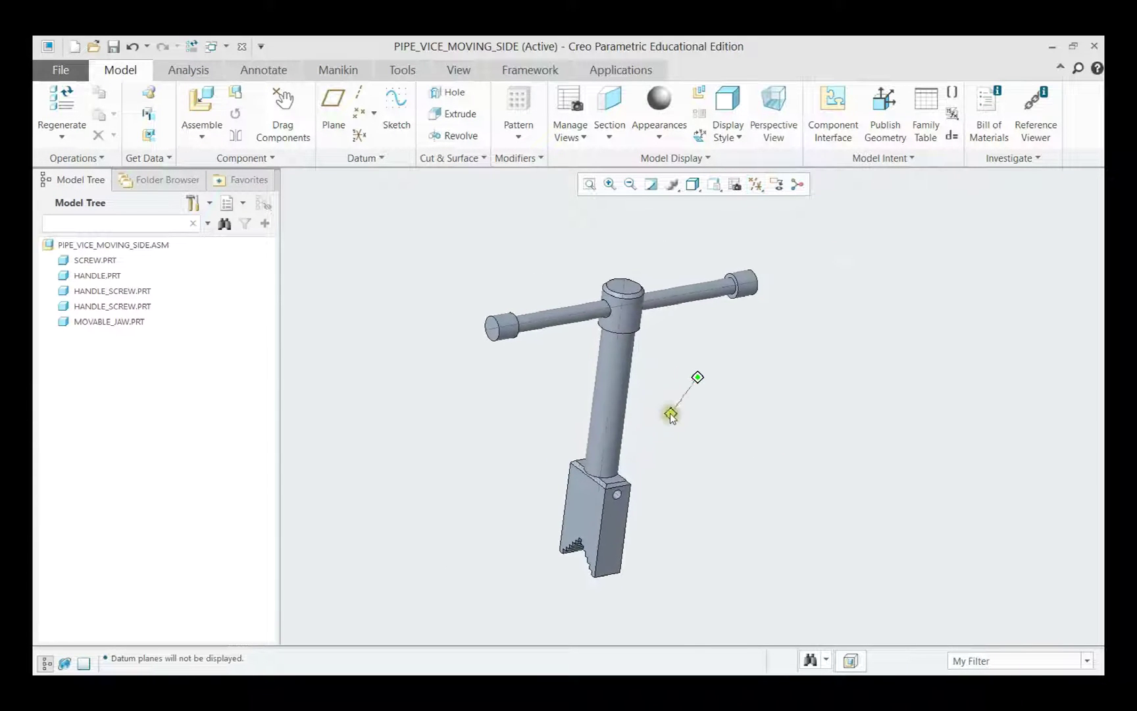
Save the PIPE_VICE_MOVING_SIDE assembly
left_click(114, 47)
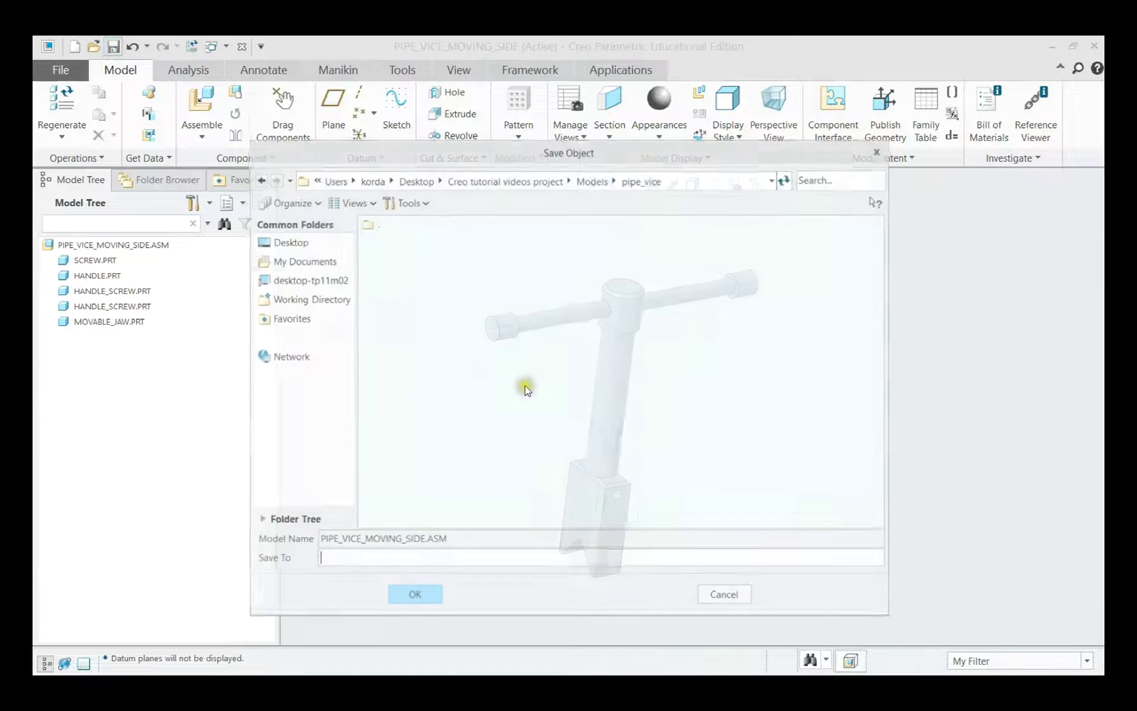
left_click(418, 596)
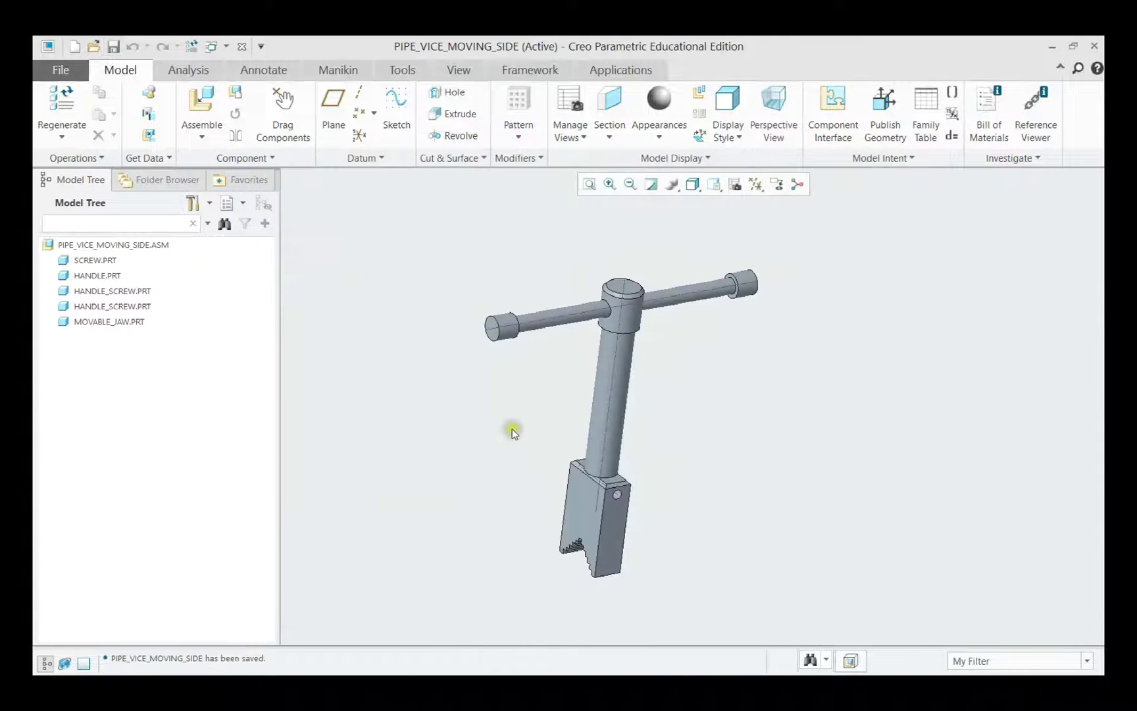
Create a new assembly named pipe_vice and maximize its window
left_click(76, 48)
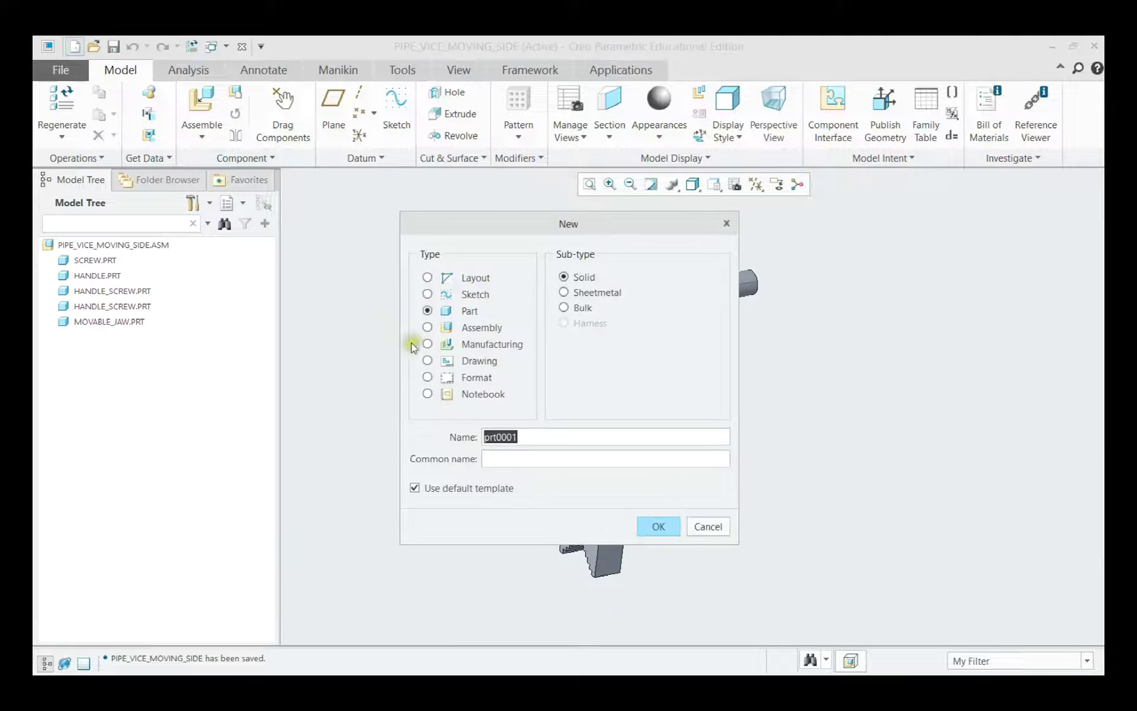
left_click(480, 329)
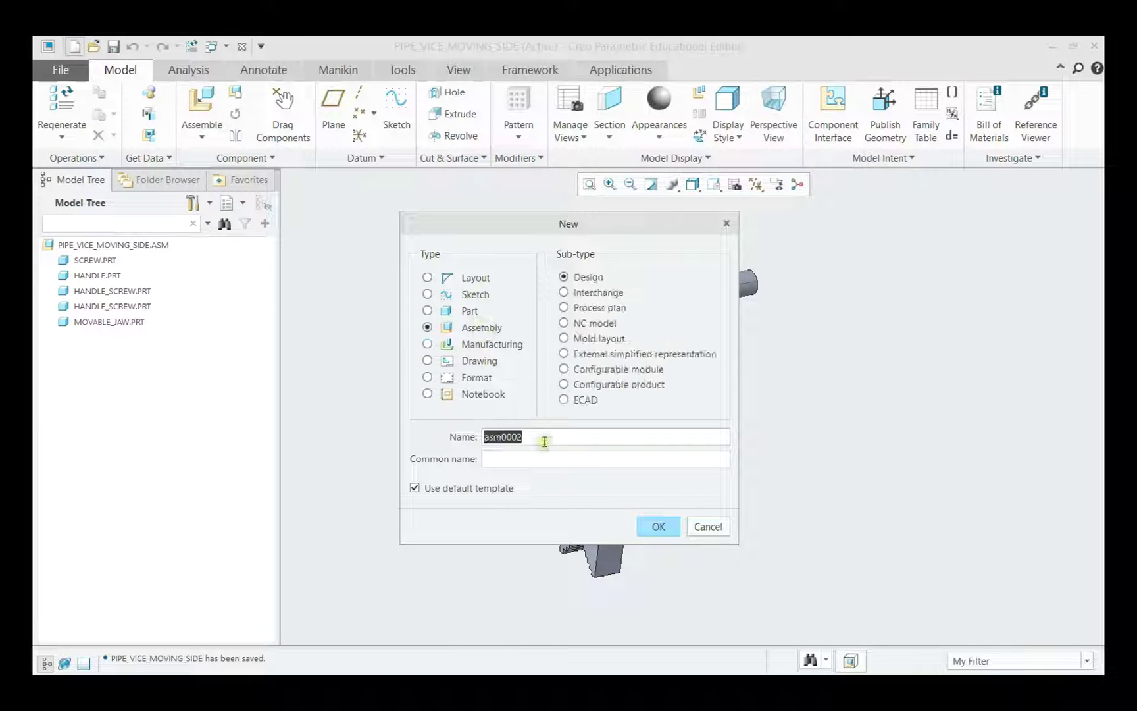
type("pipe_vice")
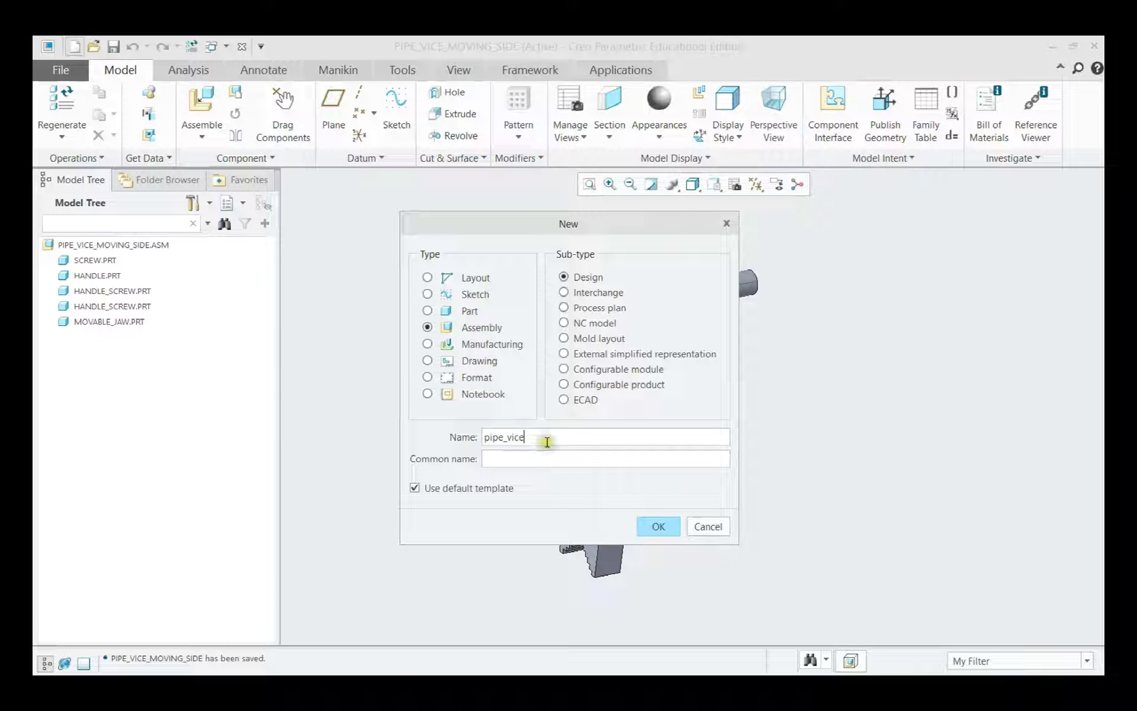
left_click(654, 525)
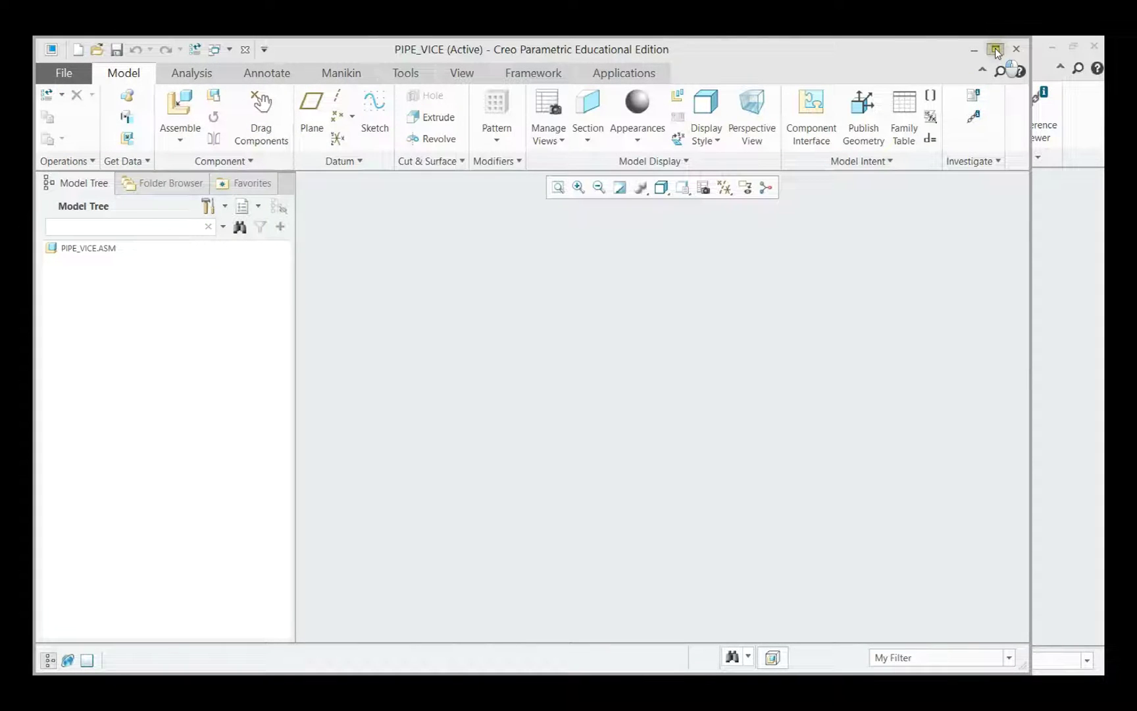
left_click(996, 51)
Turn on datum plane display in the new assembly
left_click(758, 189)
left_click(781, 269)
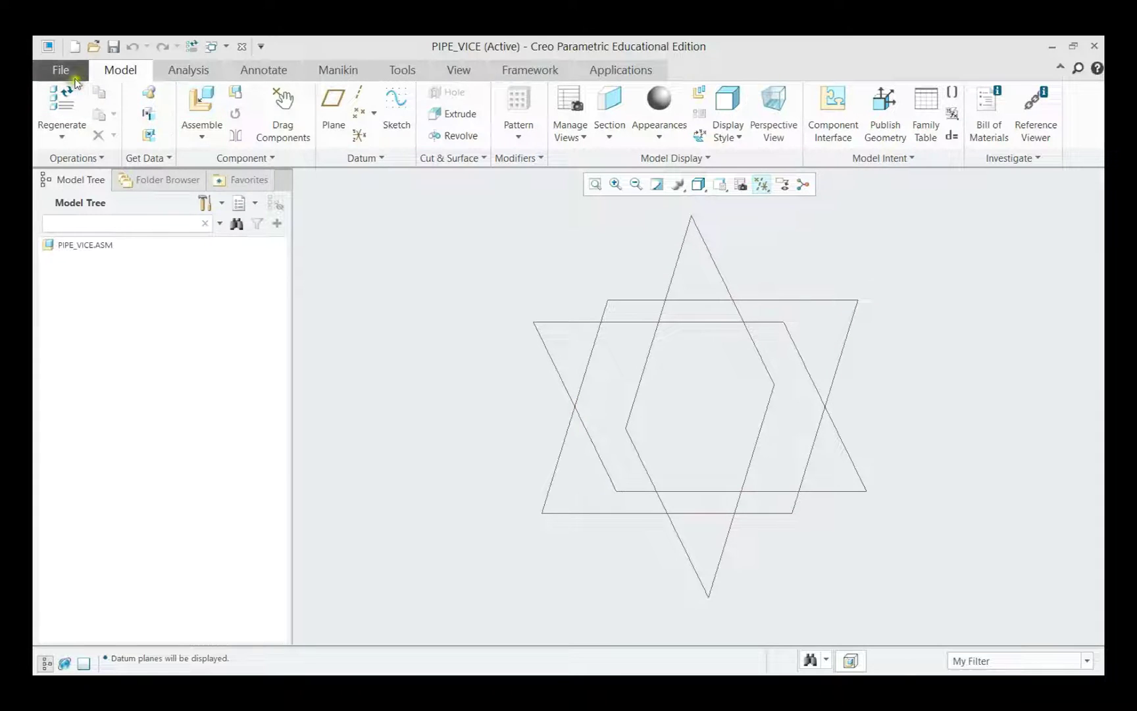
Set the assembly units to millimeter Kilogram Sec (mmKs) via Model Properties, converting dimensions
left_click(60, 69)
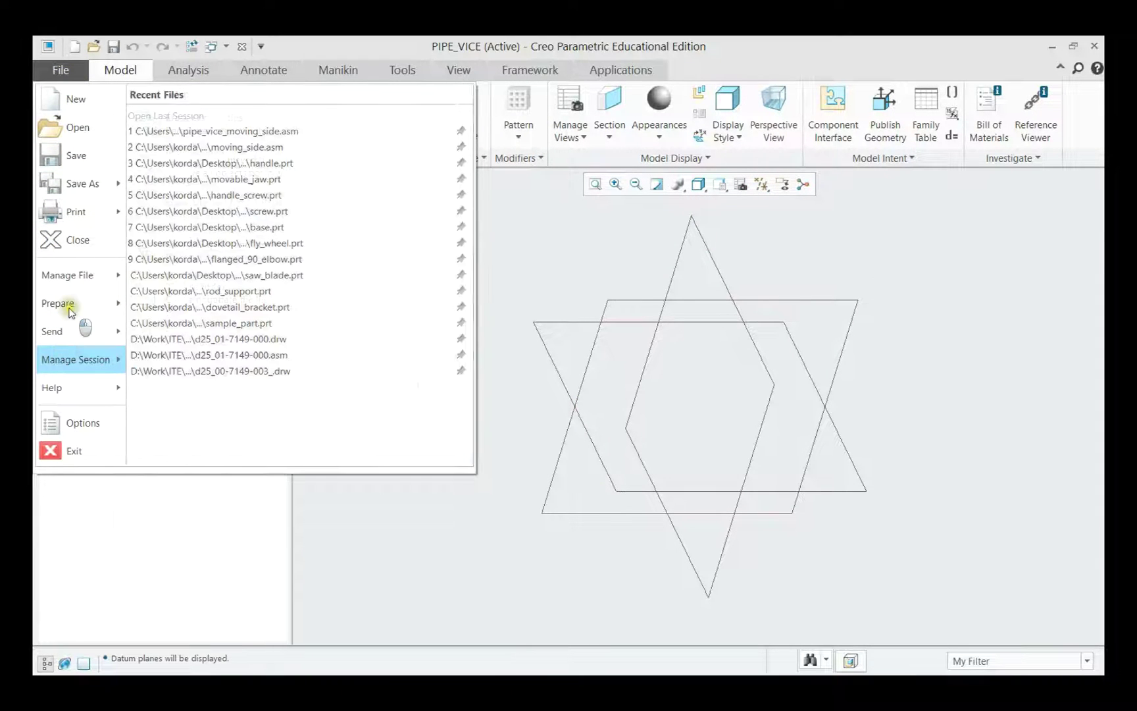
mouse_move(59, 303)
left_click(245, 127)
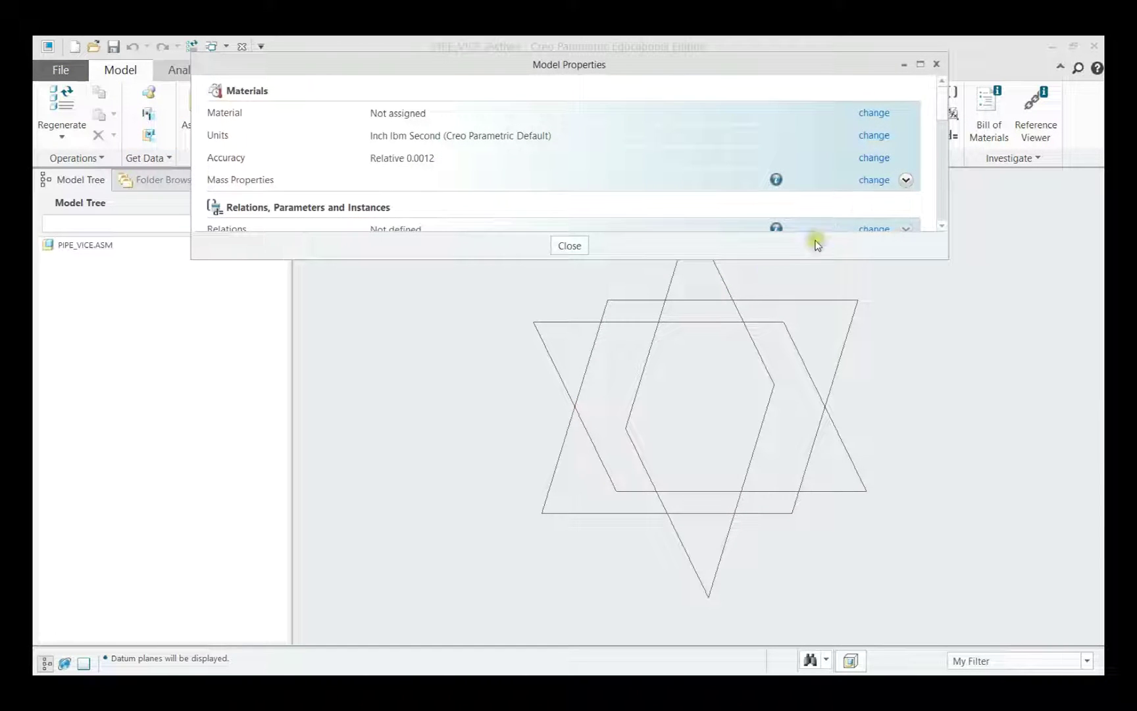
left_click(892, 136)
left_click(915, 174)
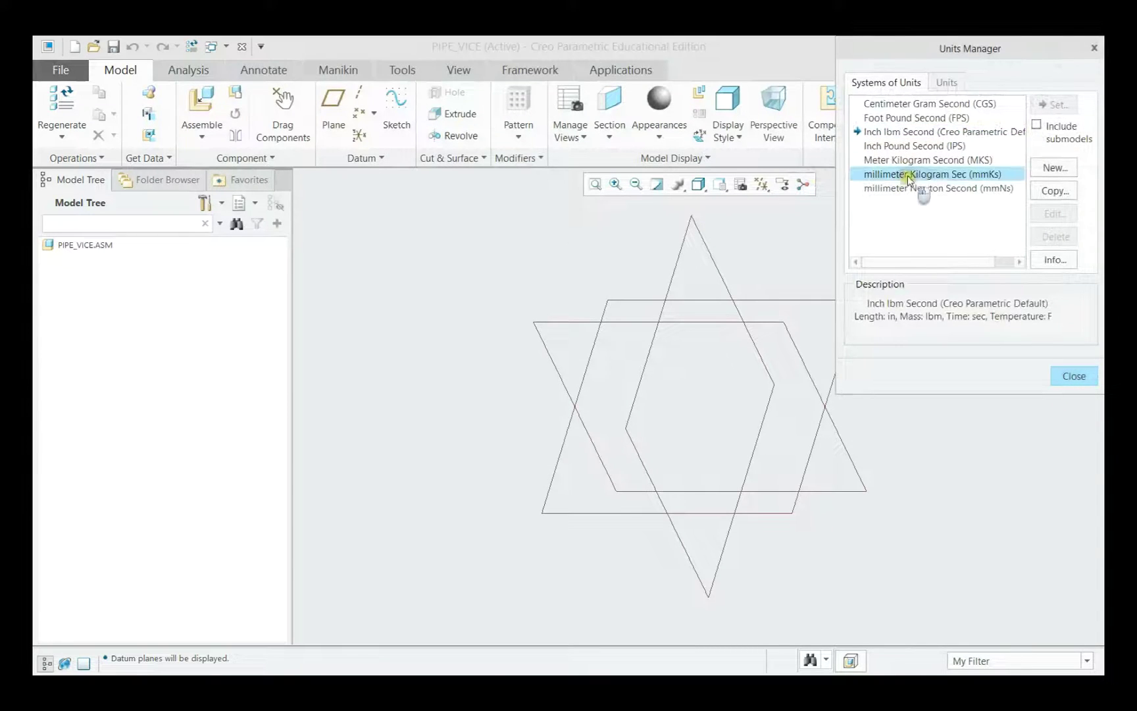
left_click(1053, 104)
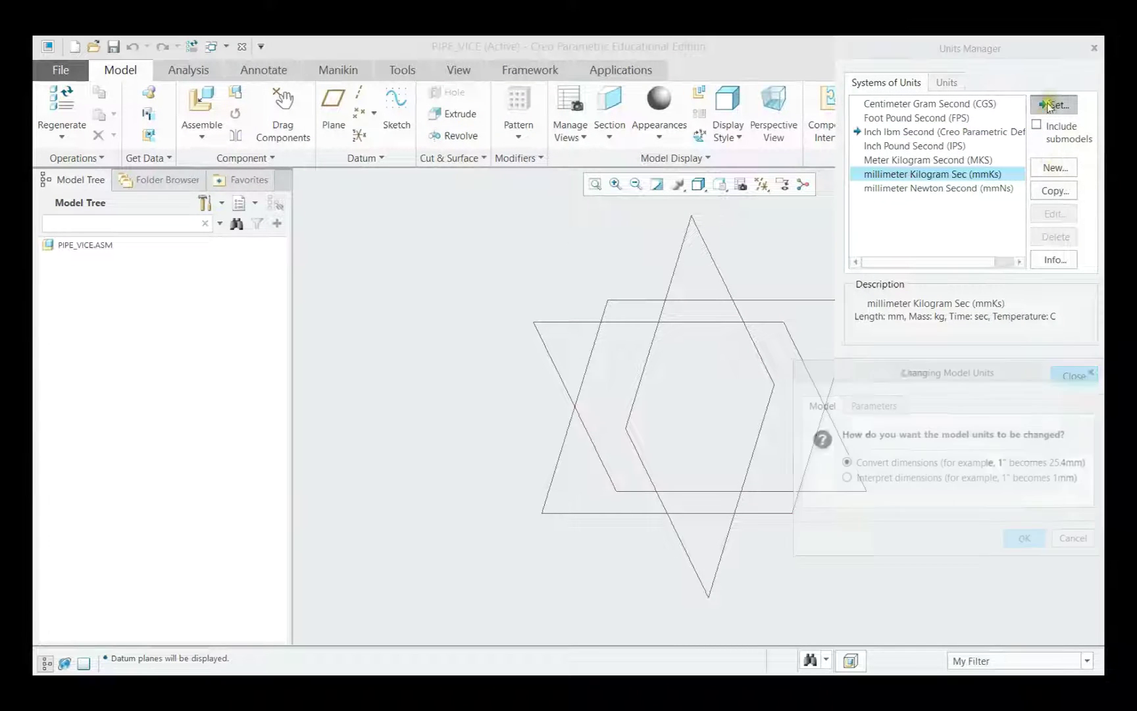
left_click(1009, 541)
left_click(1071, 375)
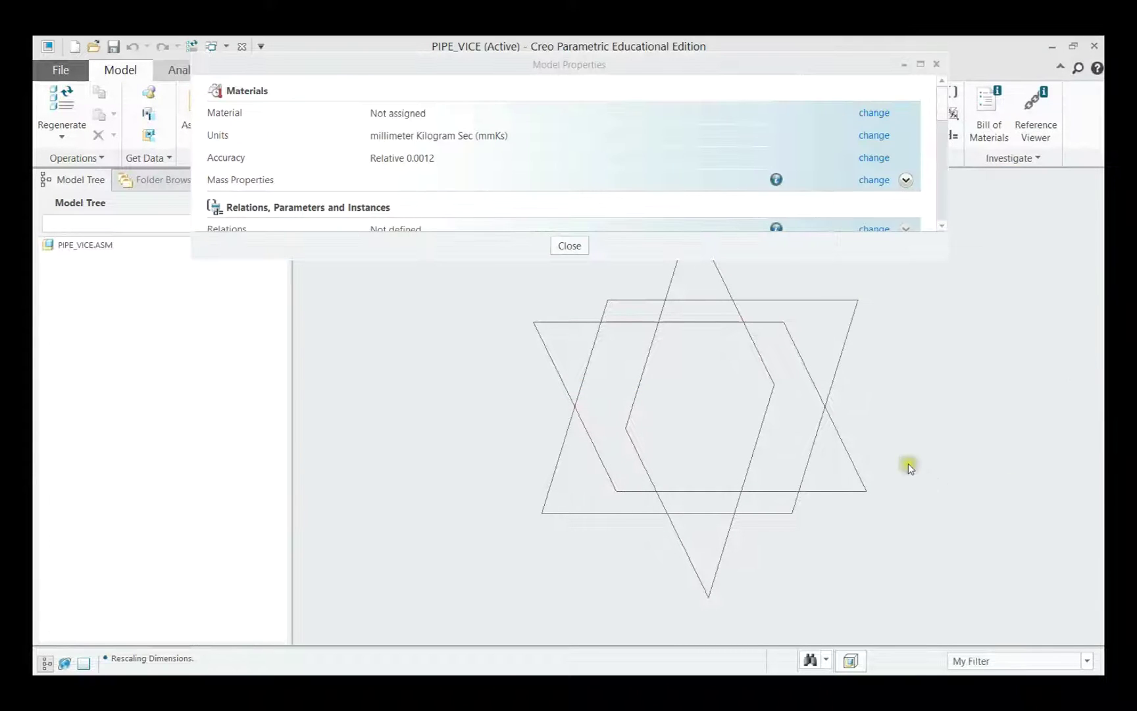
left_click(569, 246)
left_click(201, 104)
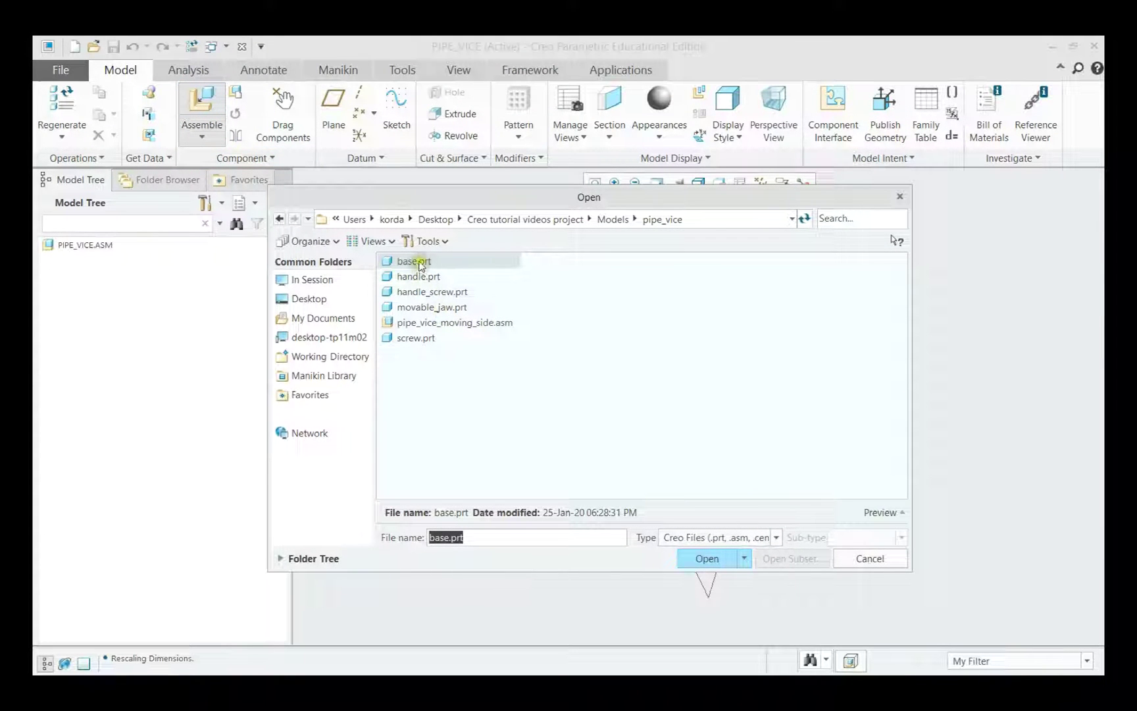
Bring in BASE.PRT and fix it with the Default constraint, completing its placement
left_click(702, 558)
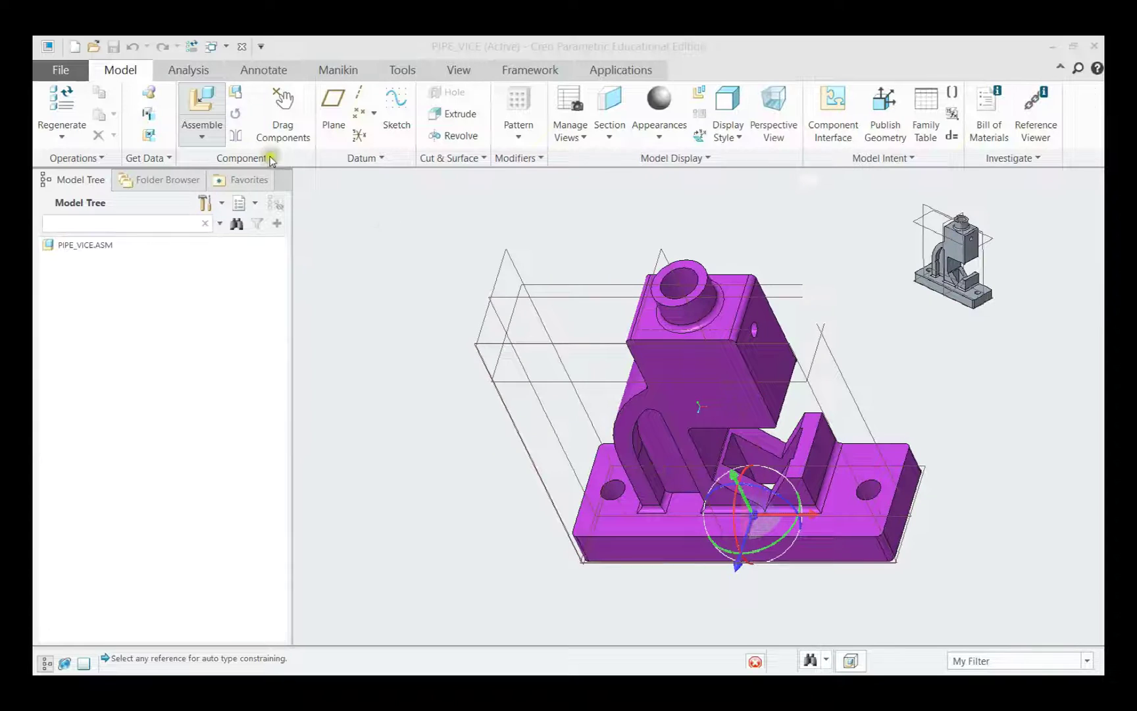
left_click(276, 118)
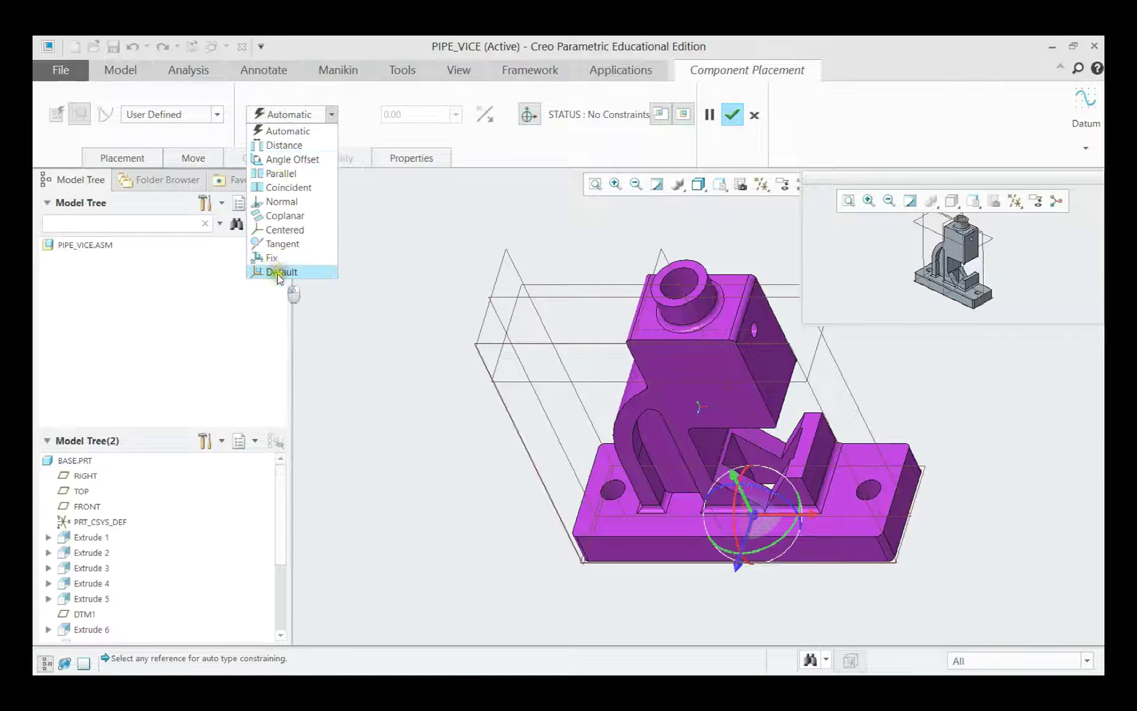
left_click(278, 272)
left_click(740, 118)
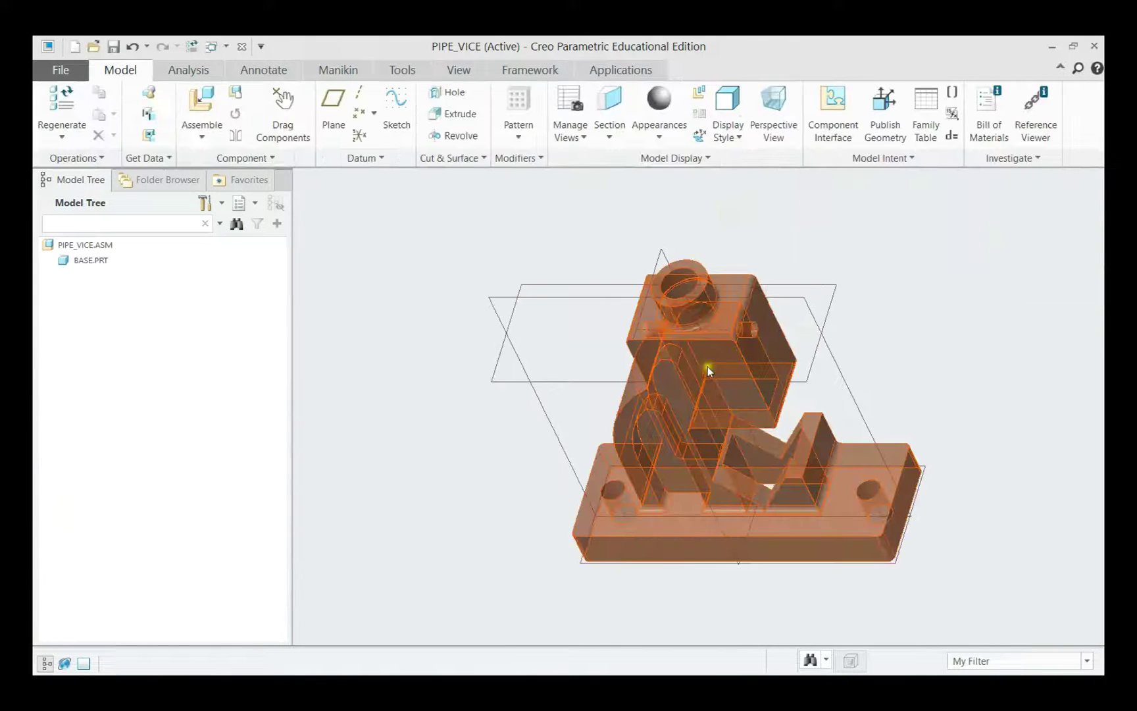
middle_click_drag(711, 373, 640, 337)
Bring in pipe_vice_moving_side.asm and hide the datum planes from display
left_click(202, 101)
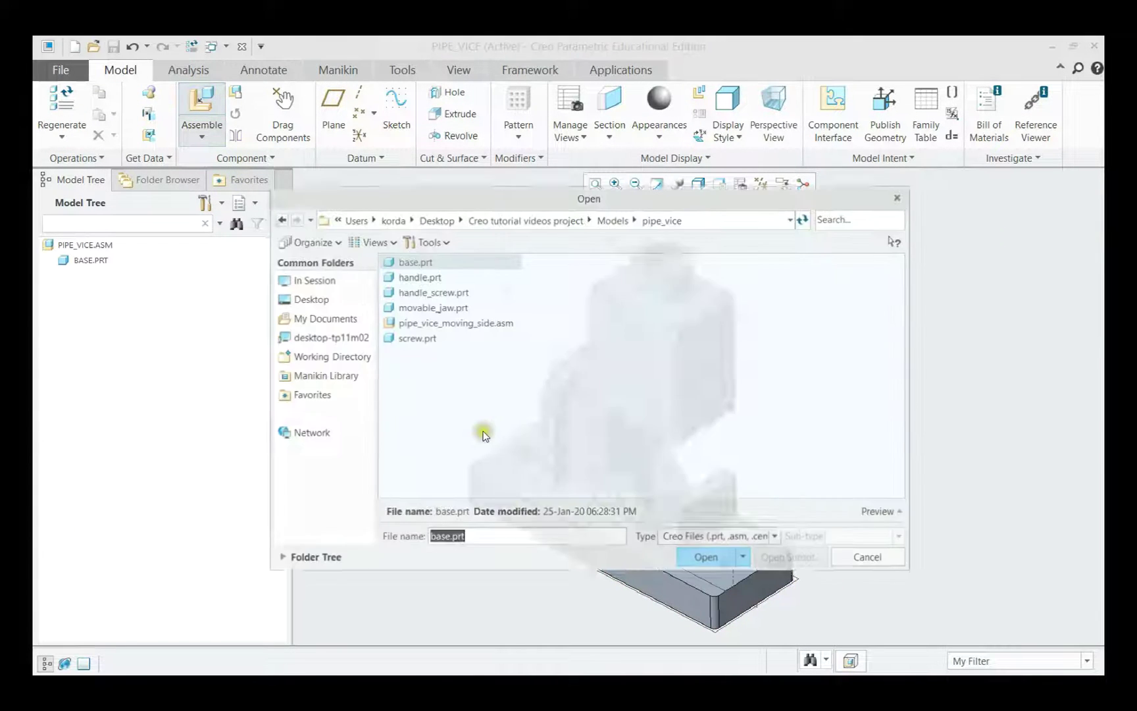
double_click(449, 329)
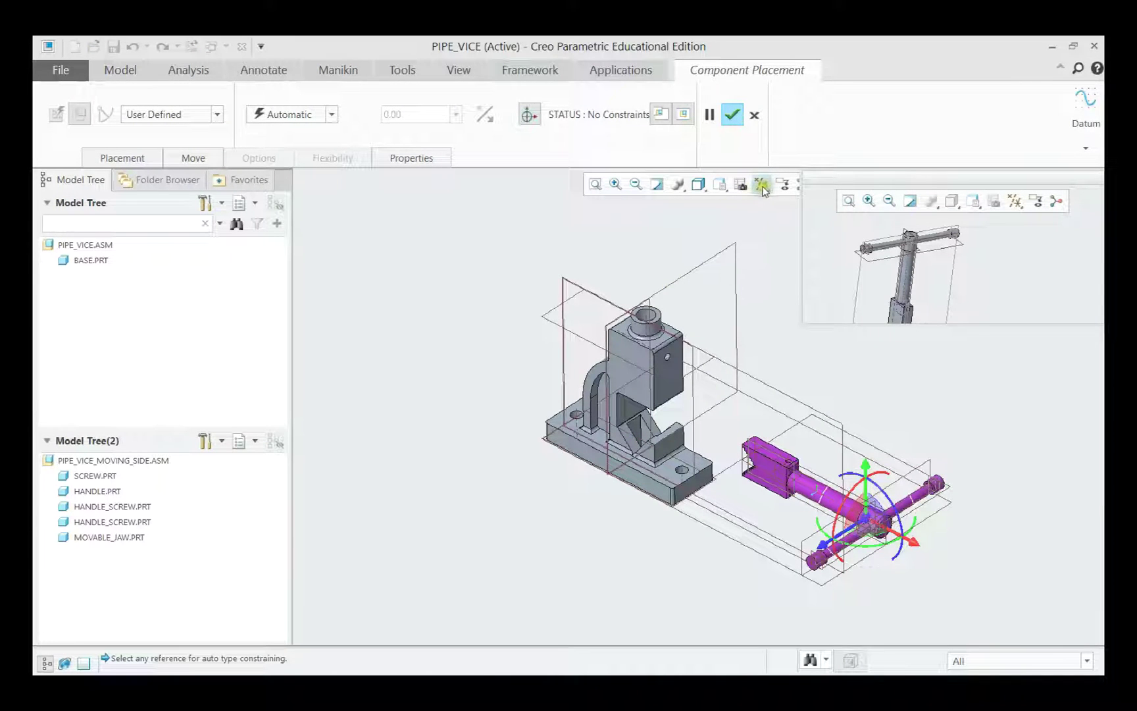
left_click(761, 185)
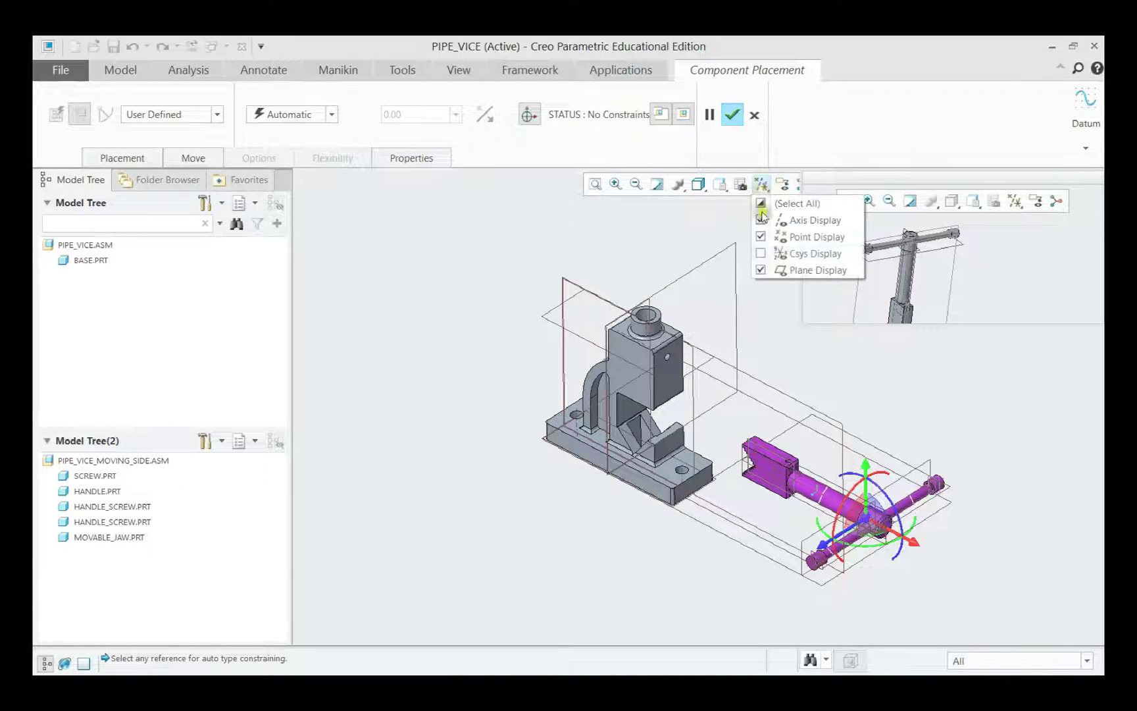
left_click(783, 270)
scroll(807, 480, "up", 3)
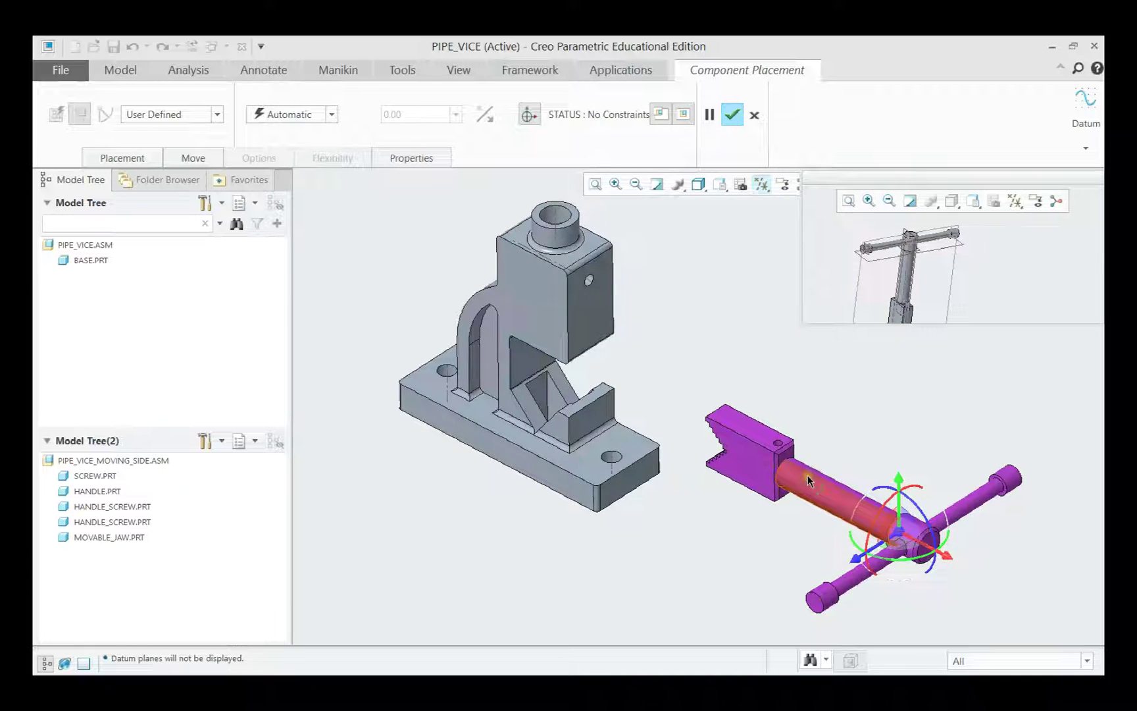
Make the screw coincident with the base's bore, flipped and dragged upward along the axis
left_click(807, 479)
left_click(565, 217)
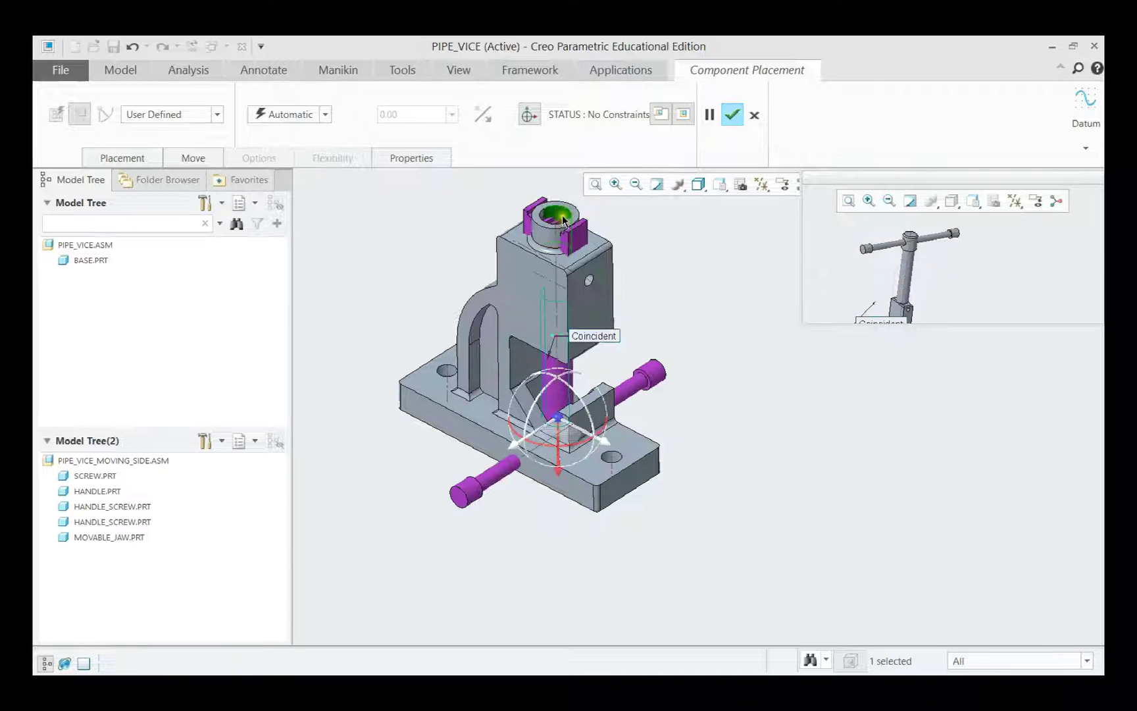
scroll(564, 373, "down", 3)
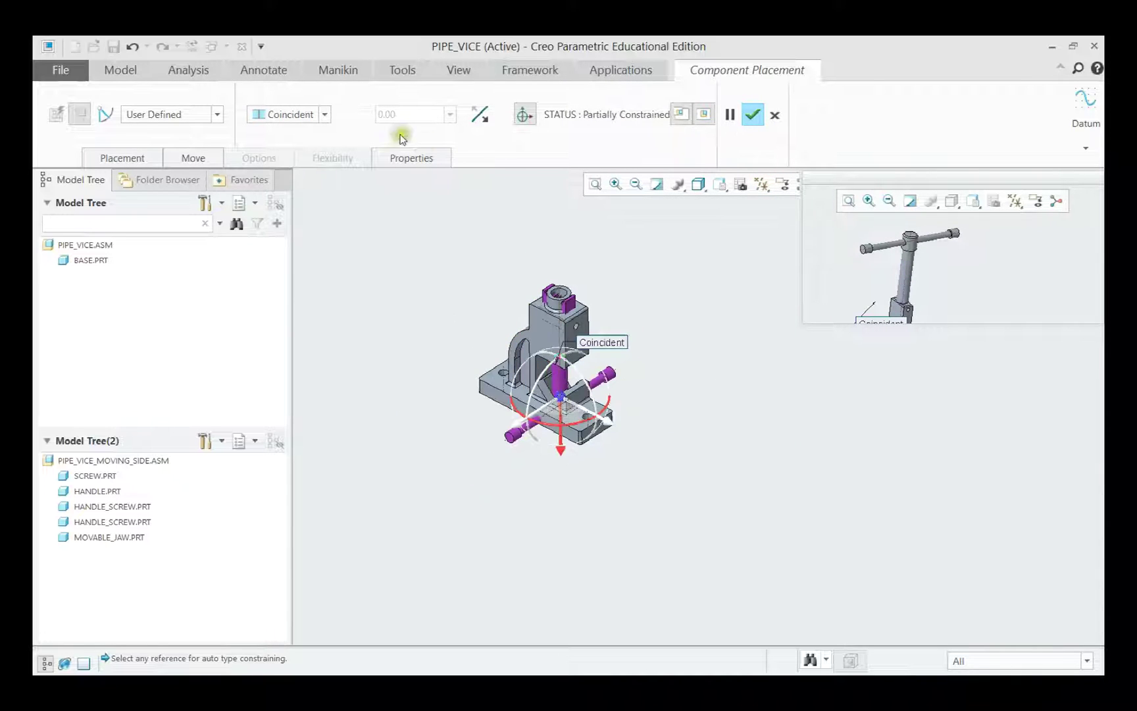
left_click(481, 116)
left_click_drag(559, 267, 558, 226)
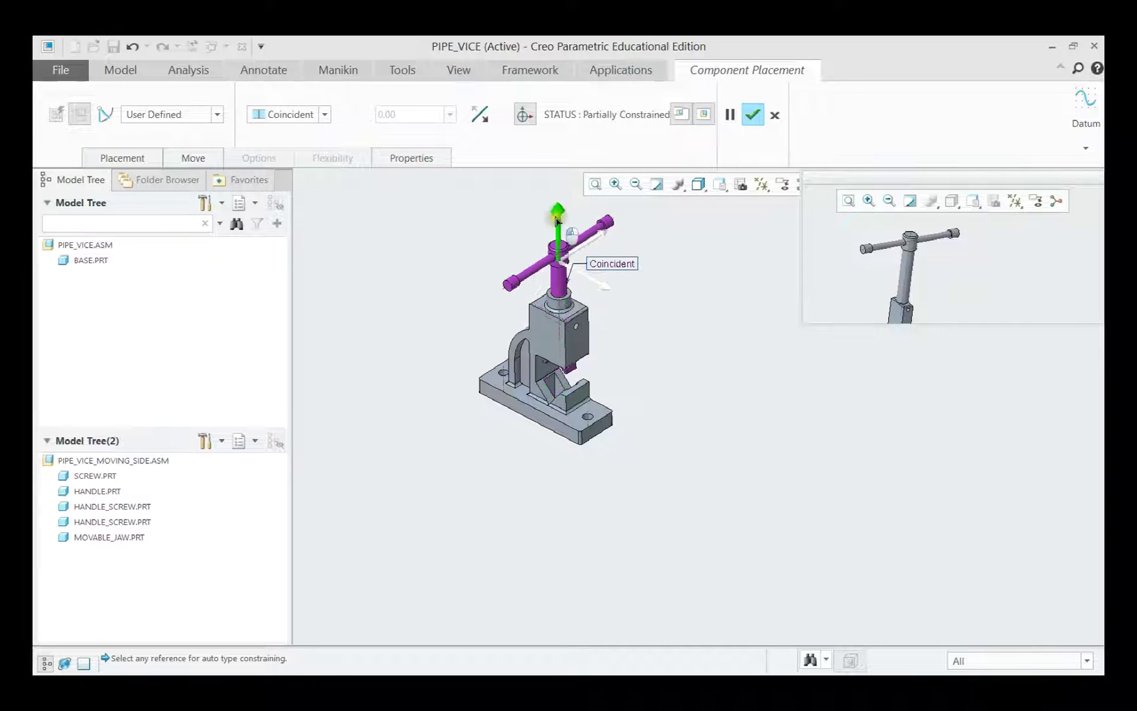
scroll(526, 376, "down", 3)
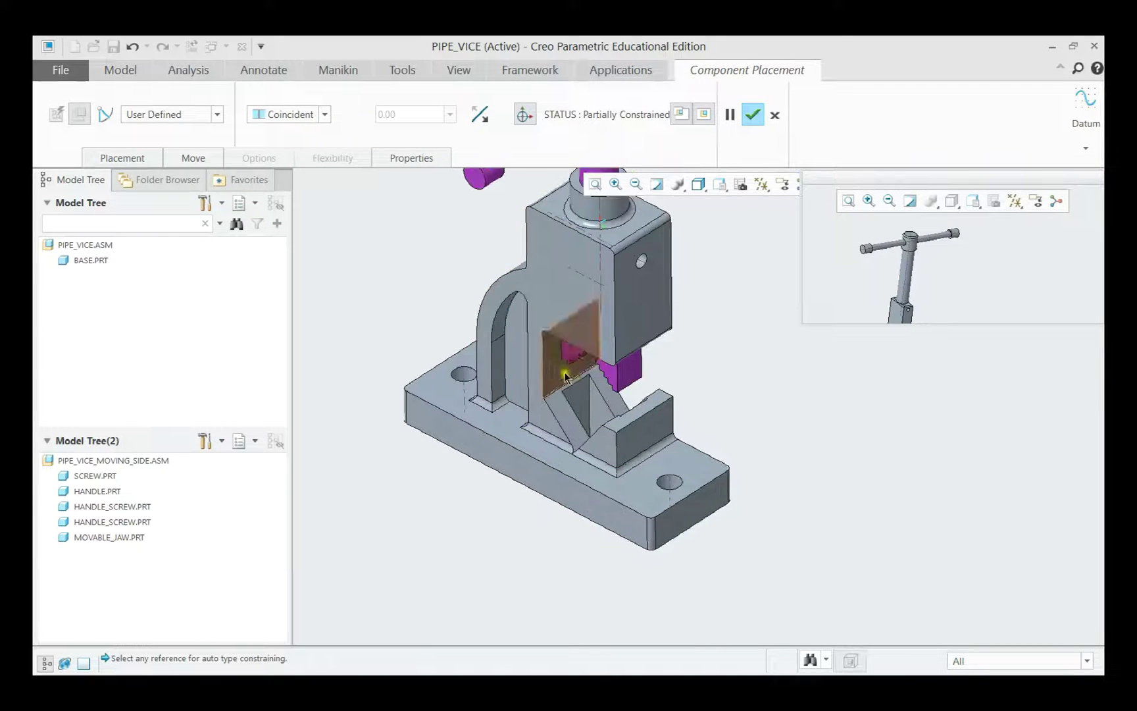
scroll(545, 373, "up", 1)
scroll(570, 427, "down", 2)
middle_click_drag(569, 427, 564, 341)
Constrain the movable jaw's face parallel to the slot face
left_click(566, 435)
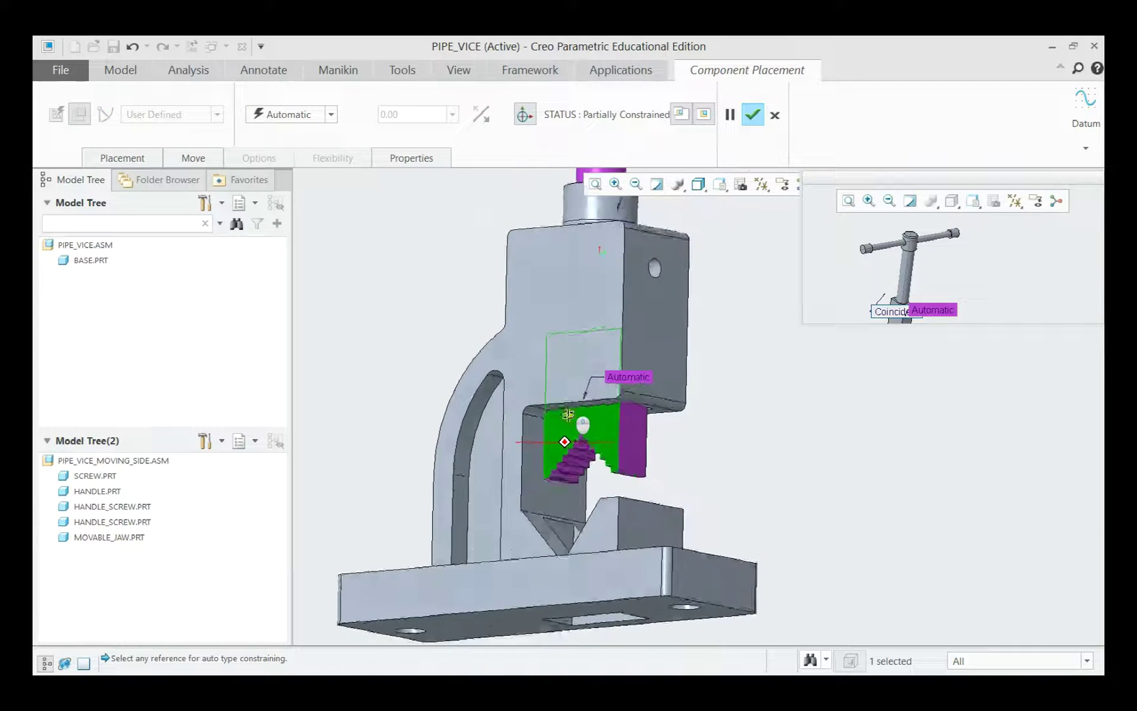
left_click(560, 343)
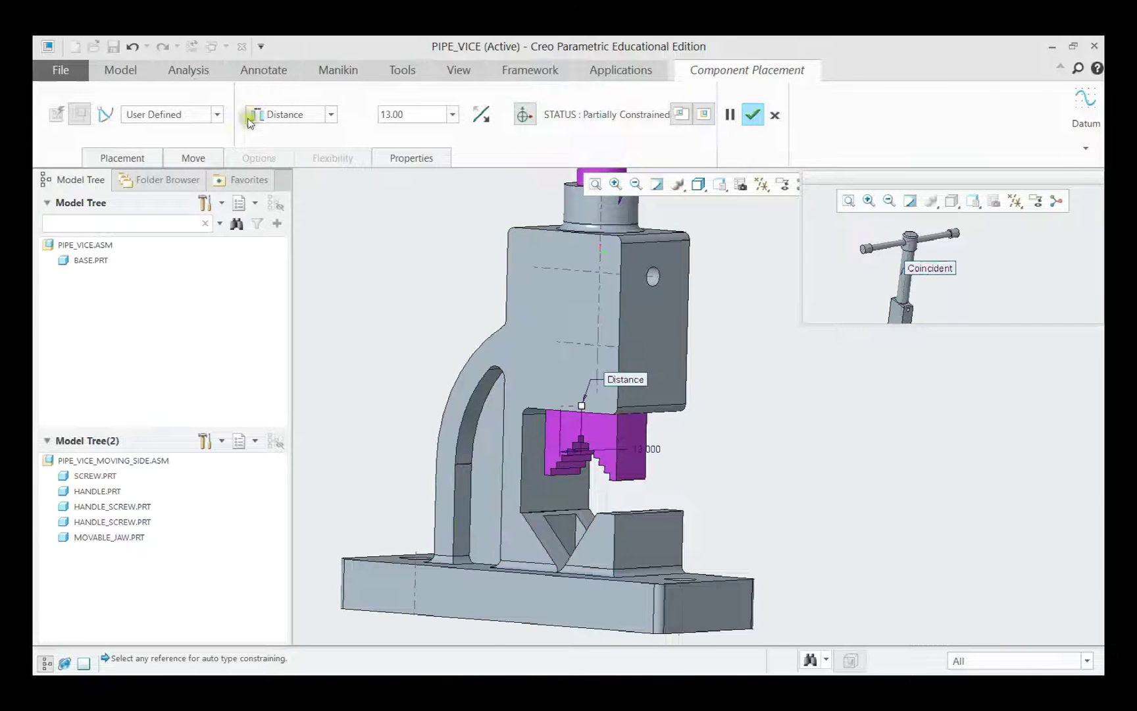
left_click(294, 113)
left_click(283, 163)
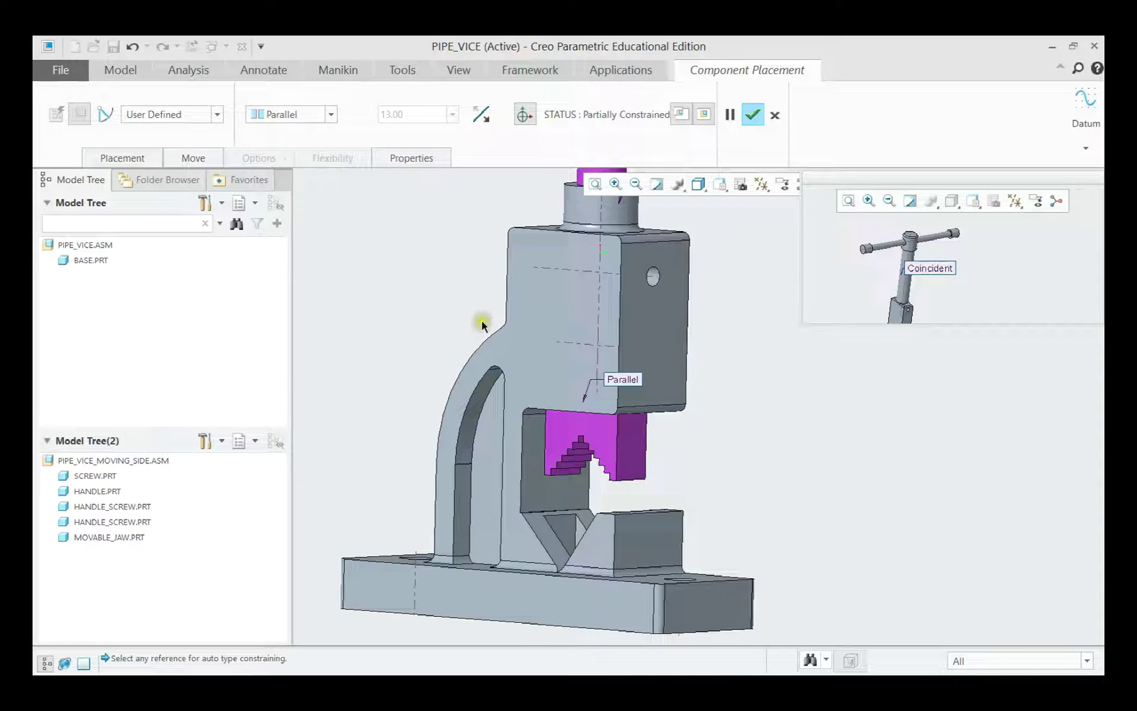
middle_click_drag(481, 320, 617, 378)
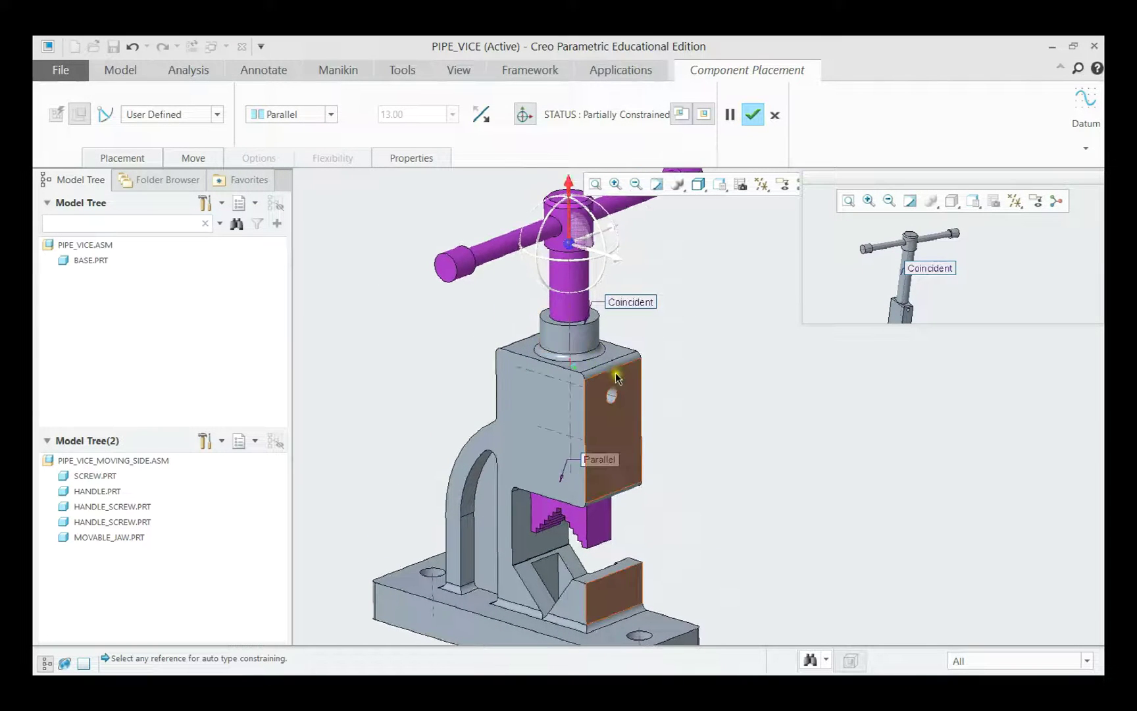
Set a 15 distance between the bore's top edge and the handle screw edge, completing placement
left_click(590, 325)
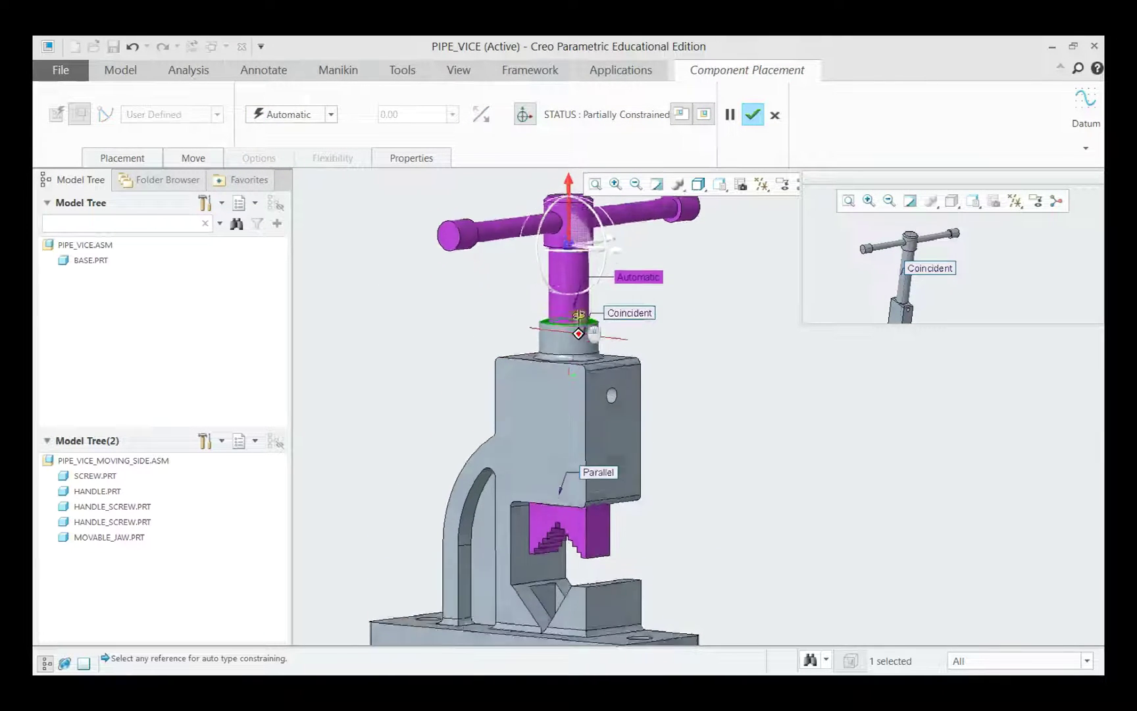
scroll(556, 267, "down", 2)
left_click(554, 266)
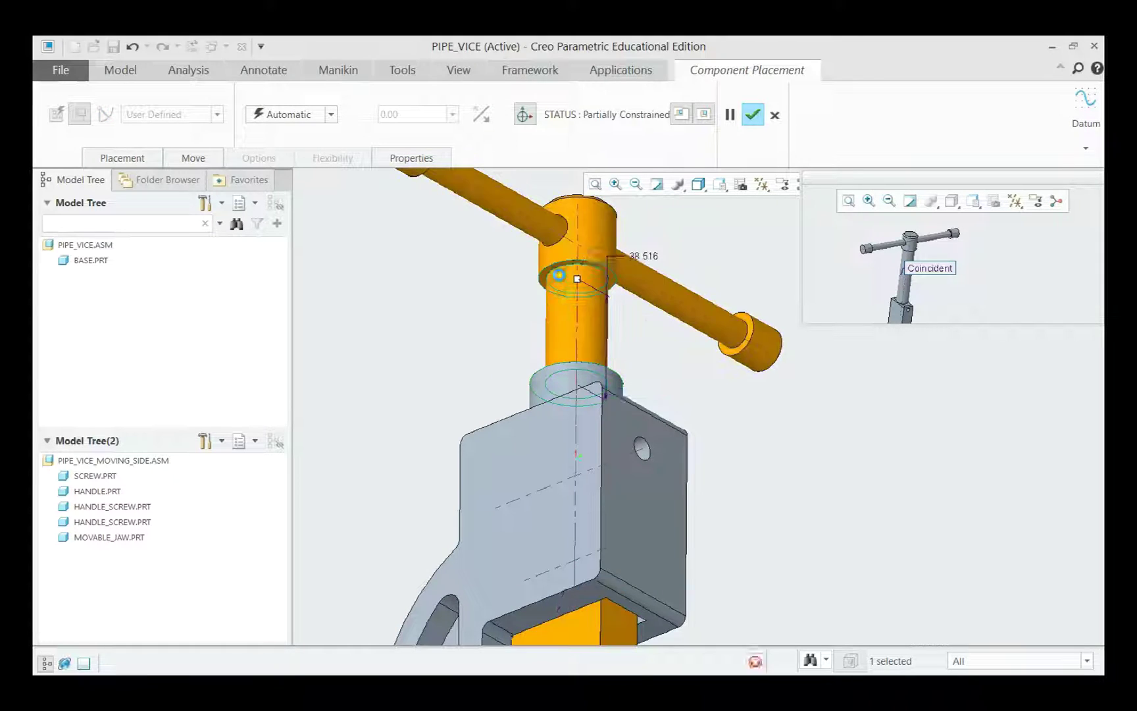
scroll(568, 294, "up", 3)
left_click(310, 117)
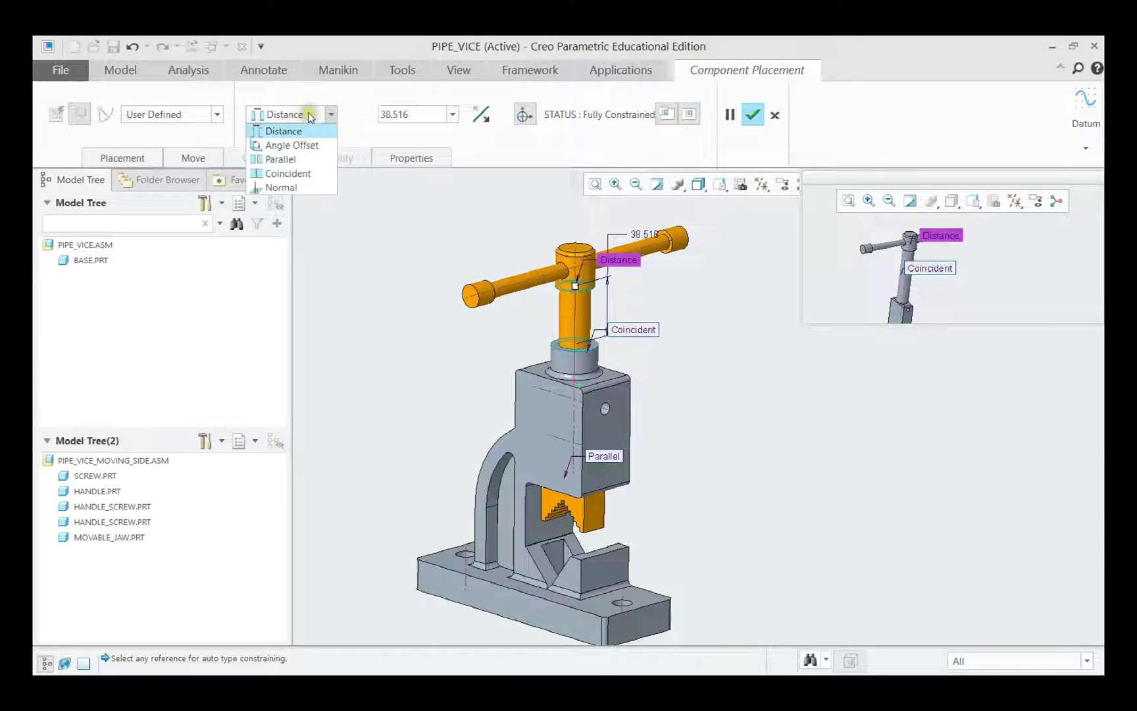
left_click(304, 136)
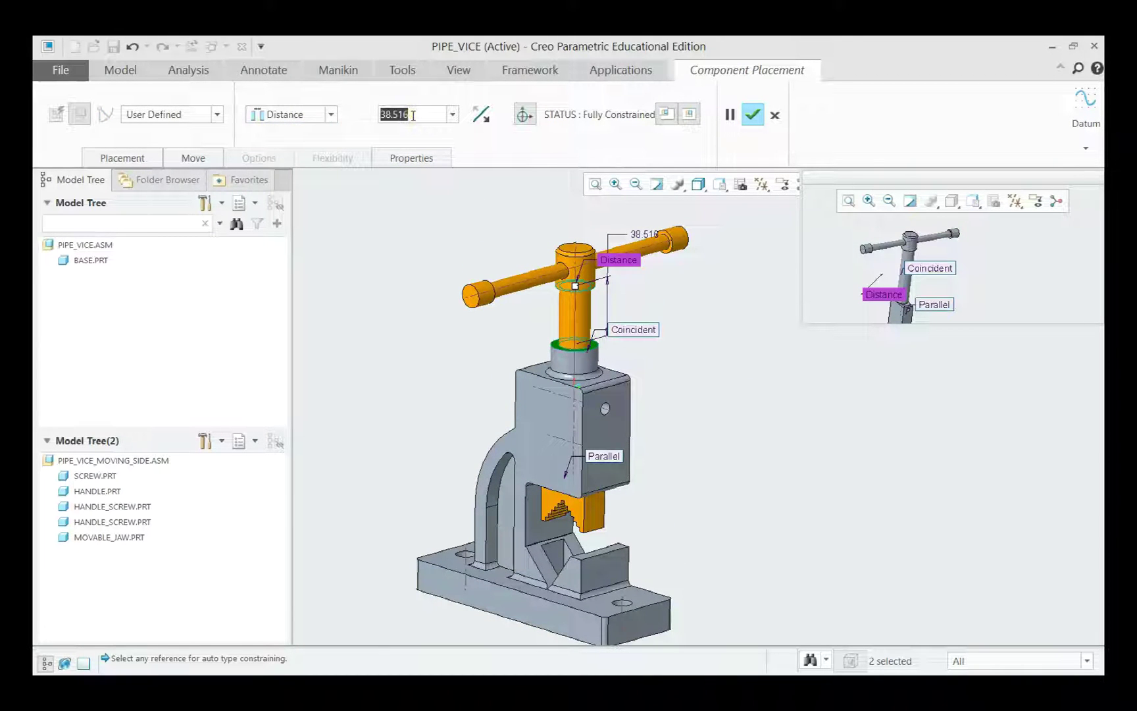
type("15")
key("Return")
middle_click_drag(679, 358, 683, 352, "shift")
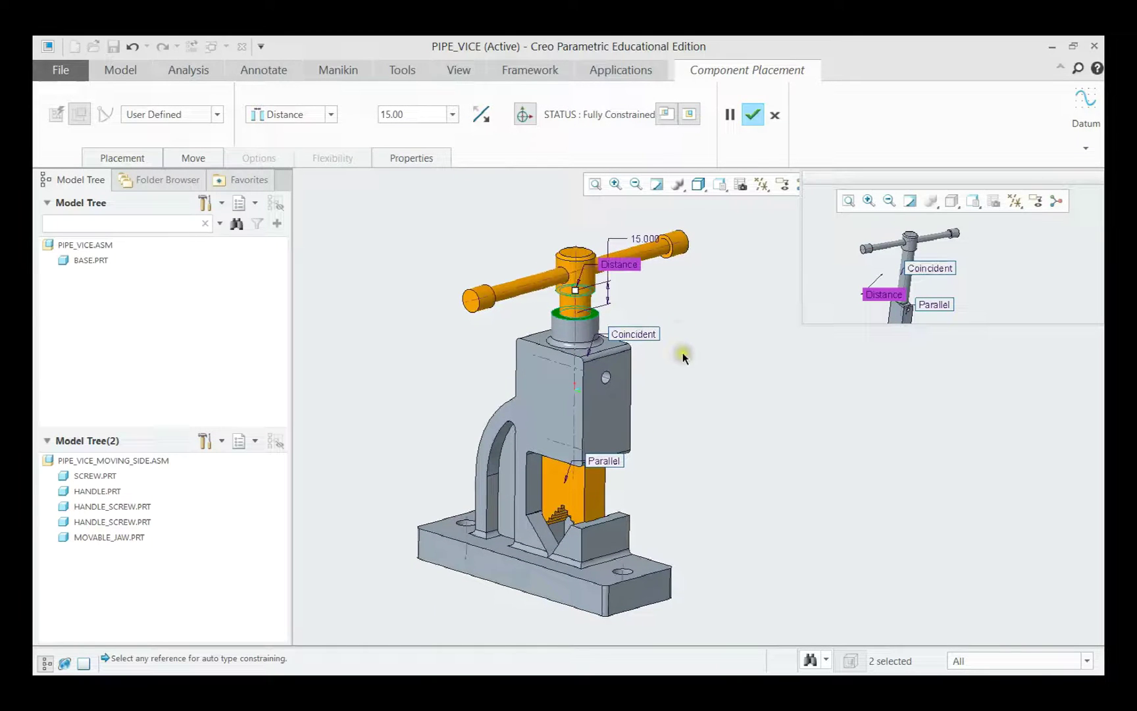
left_click(751, 116)
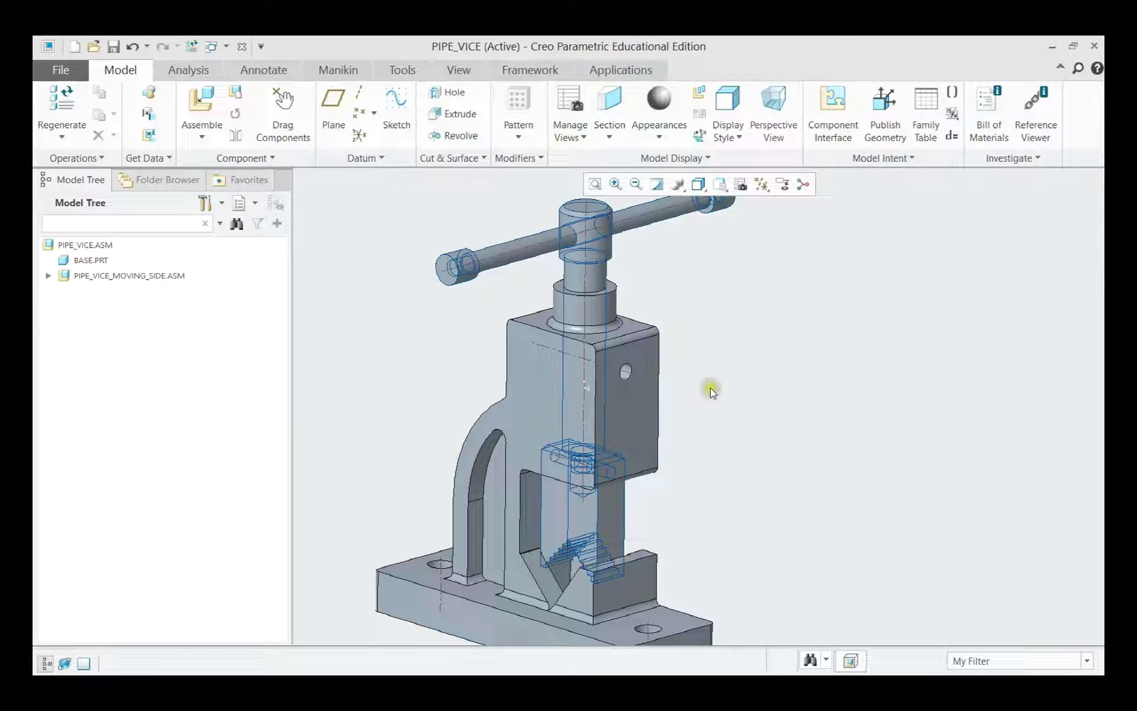
scroll(710, 384, "down", 1)
scroll(710, 383, "down", 1)
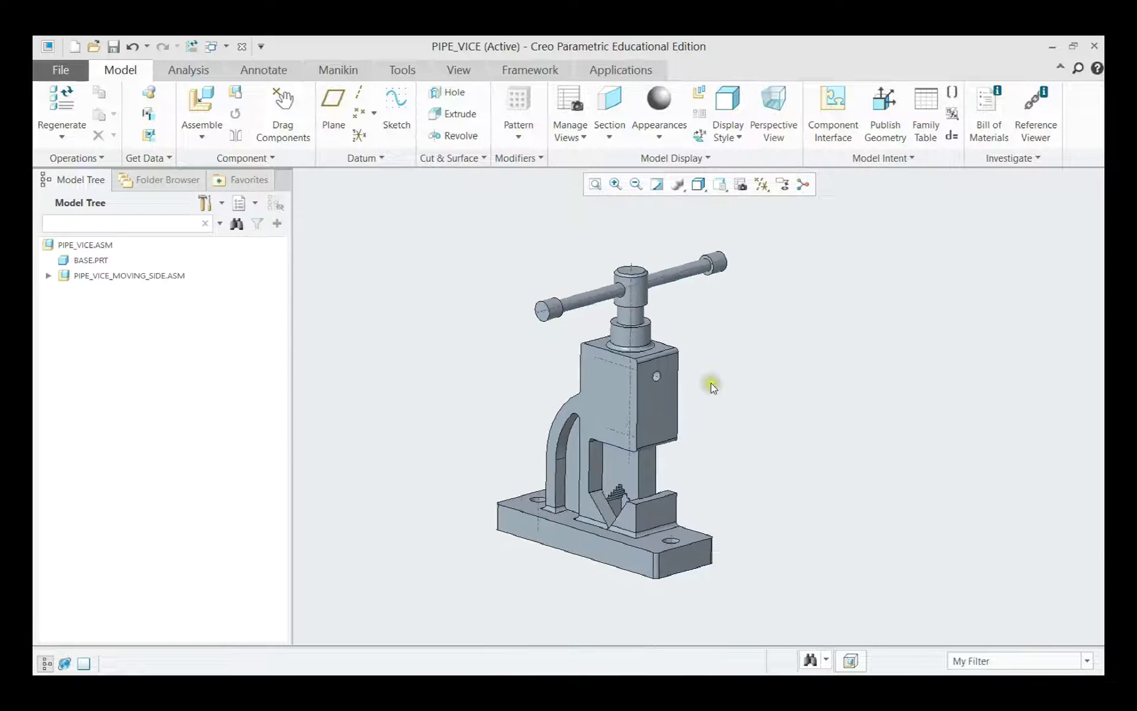
scroll(711, 383, "down", 1)
middle_click_drag(711, 392, 655, 425)
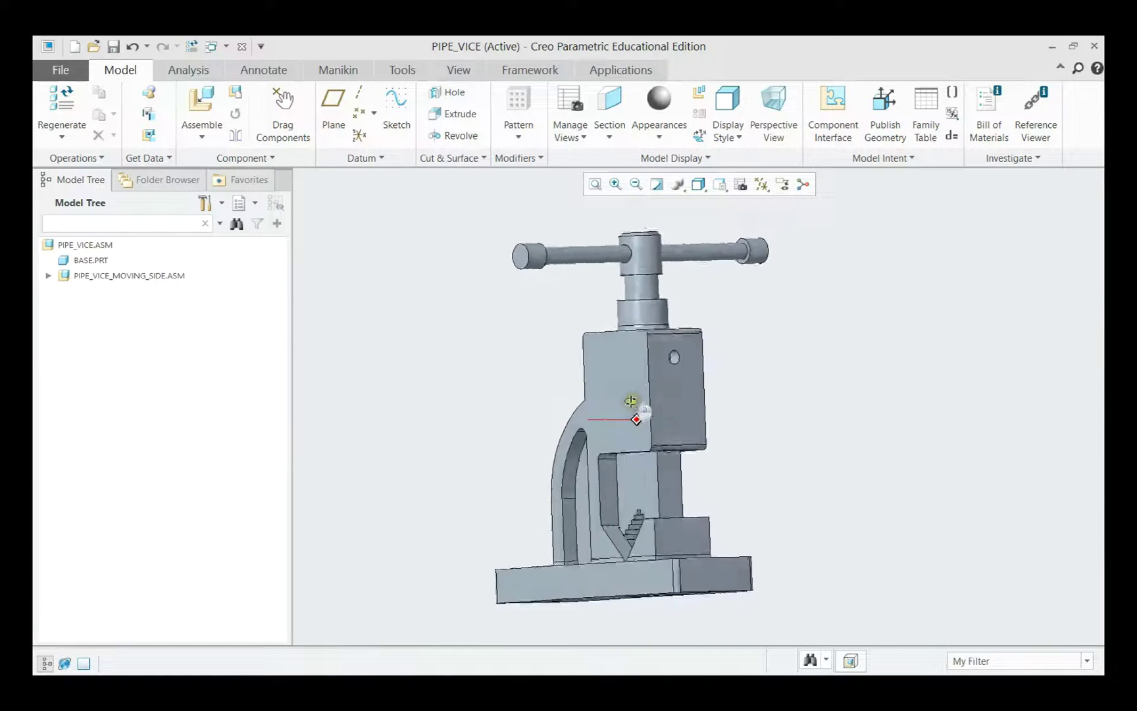
middle_click_drag(656, 425, 475, 417)
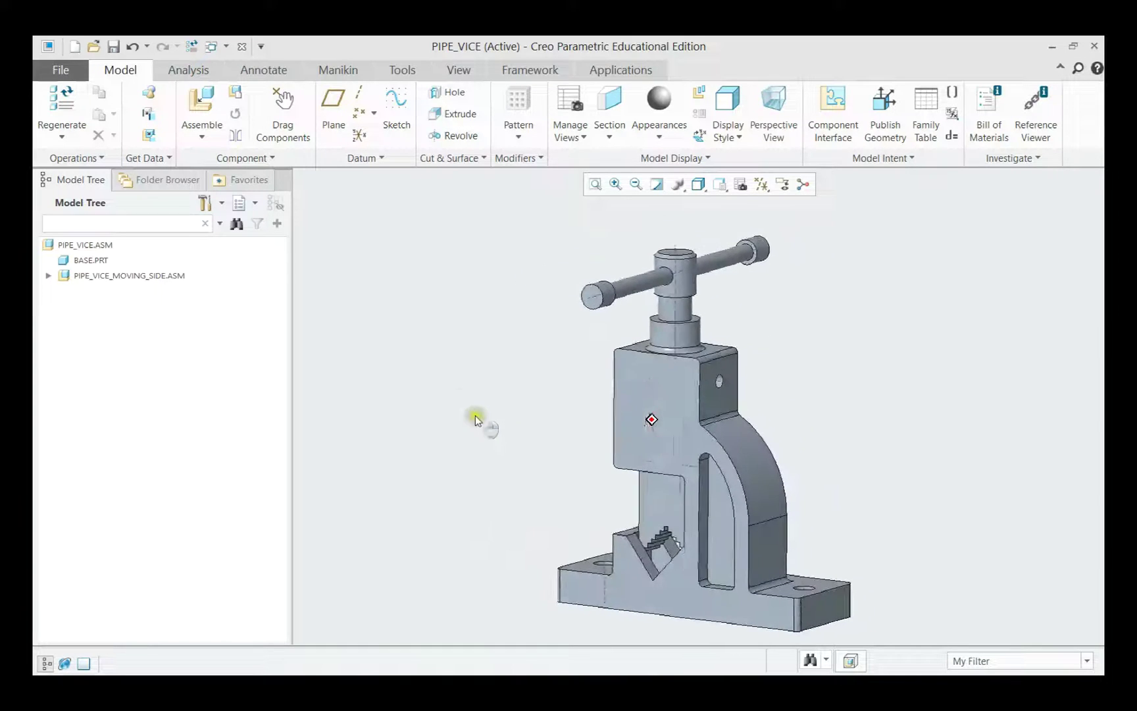
mouse_move(604, 424)
middle_mouse_down()
mouse_move(516, 406)
mouse_move(432, 416)
mouse_move(464, 436)
mouse_move(592, 396)
middle_mouse_up()
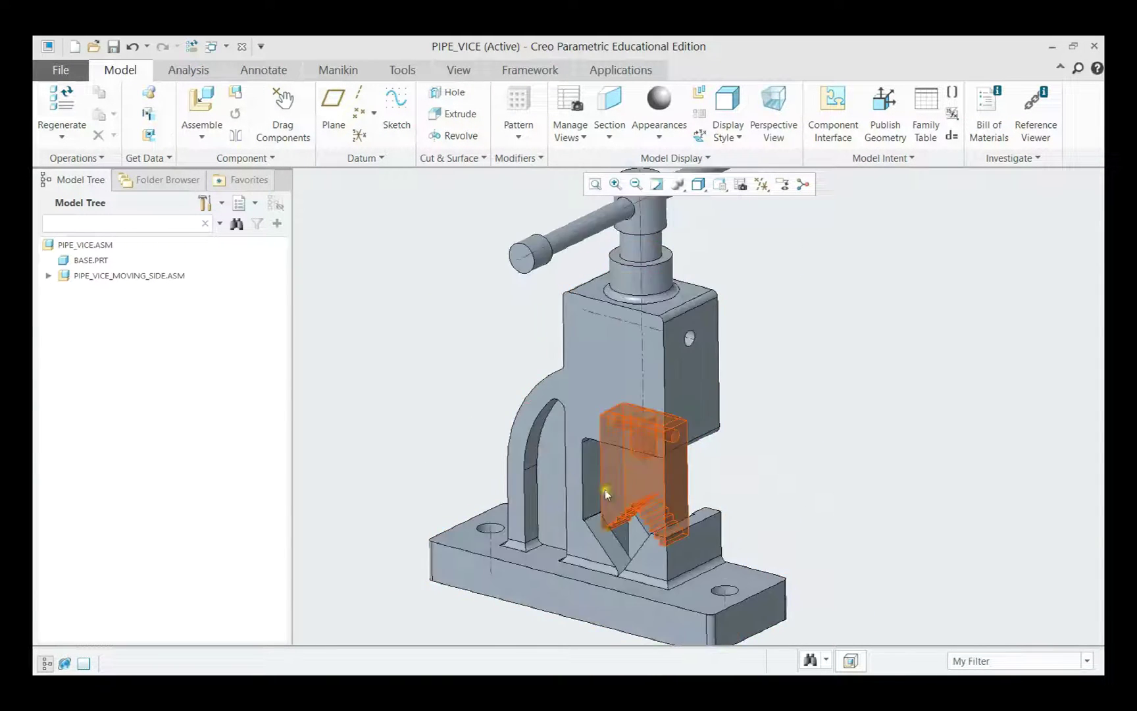
scroll(605, 490, "up", 4)
scroll(611, 559, "down", 5)
scroll(635, 524, "down", 2)
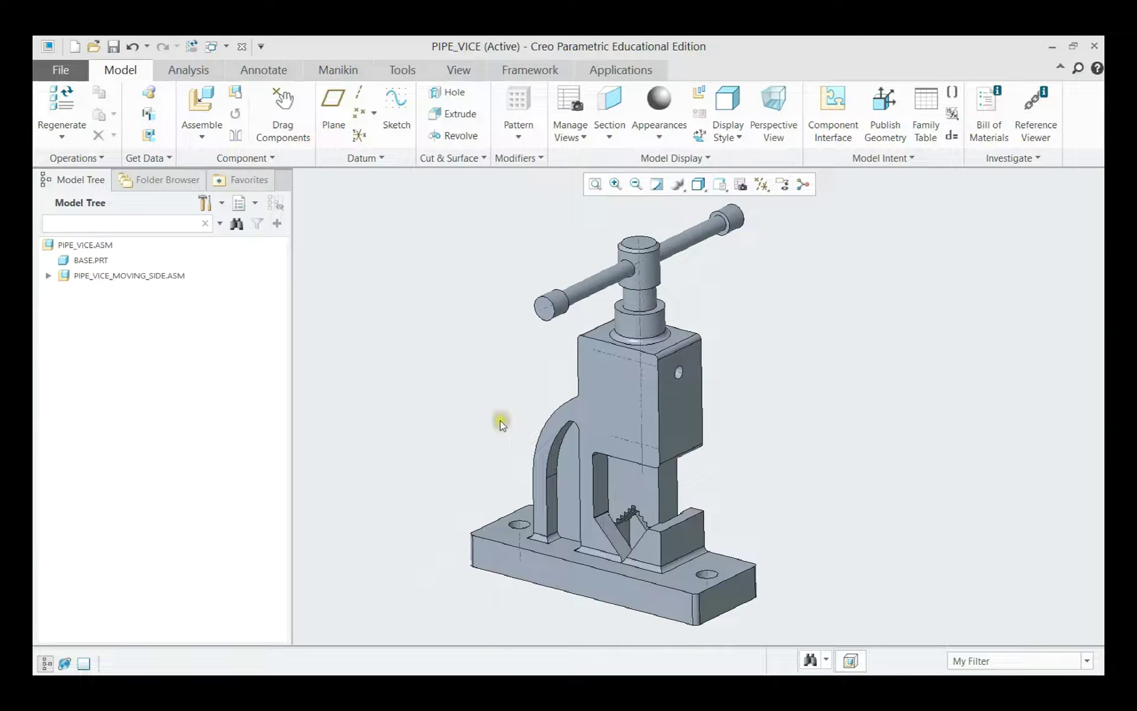